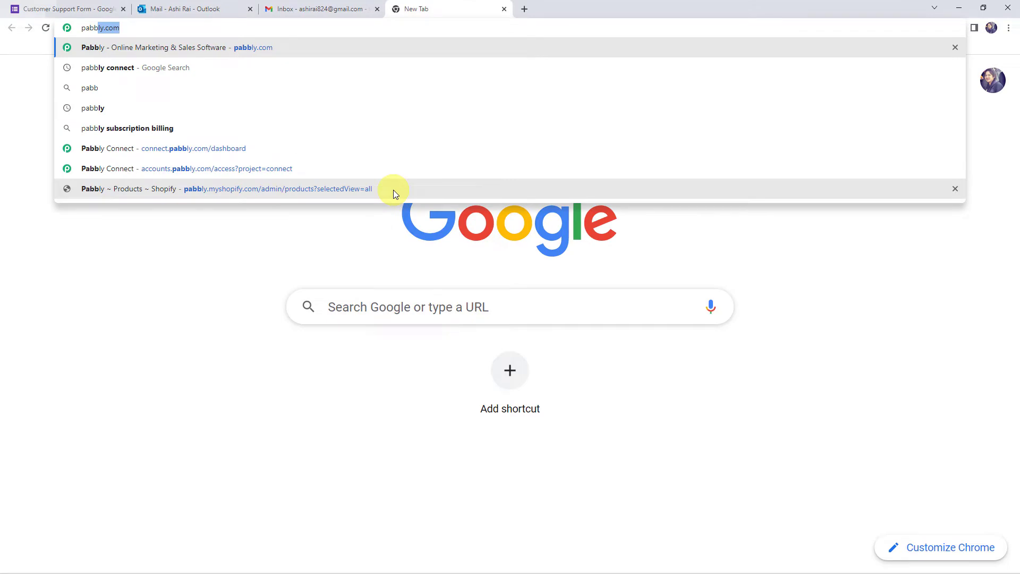
- Go from pabbly.com through the Products menu to the Pabbly Connect product page
key(Return)
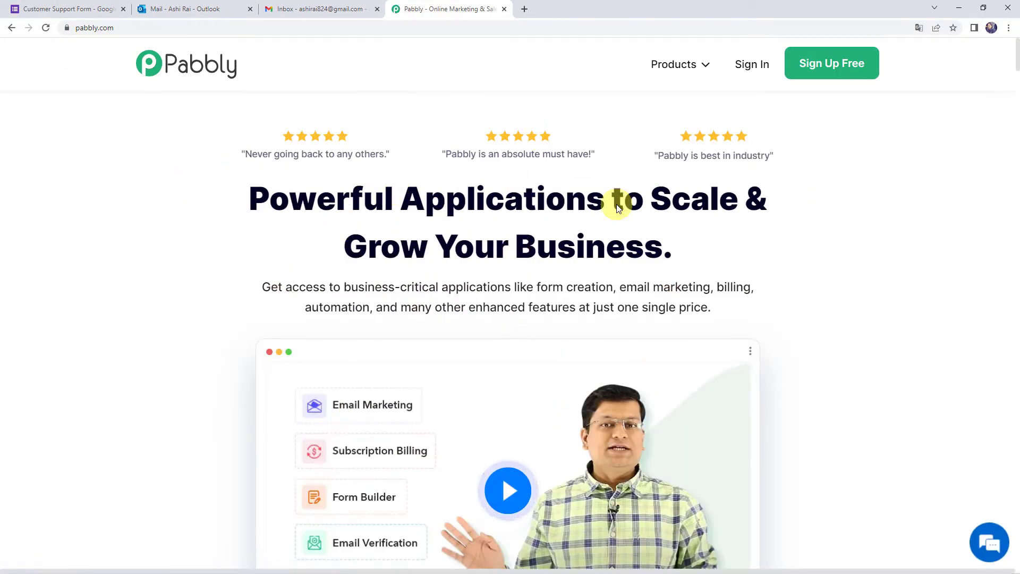
click(686, 69)
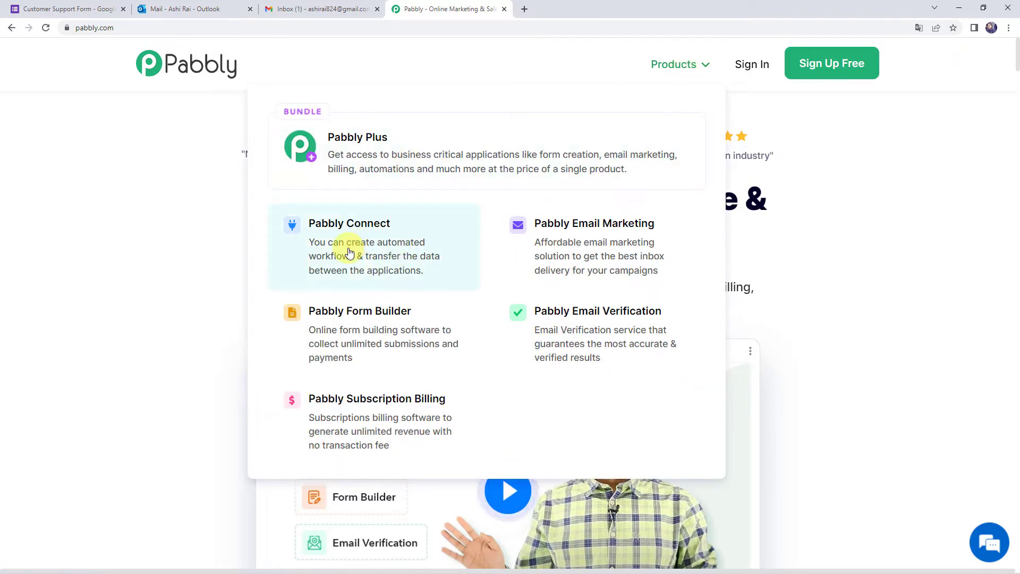
click(349, 254)
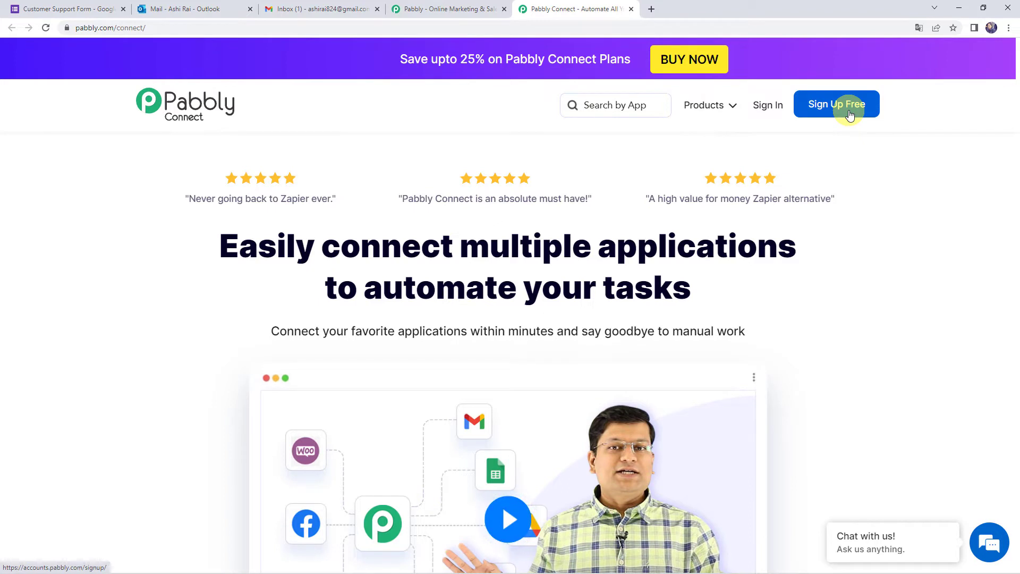
- Sign in and open the Pabbly Connect dashboard listing existing workflows
click(758, 108)
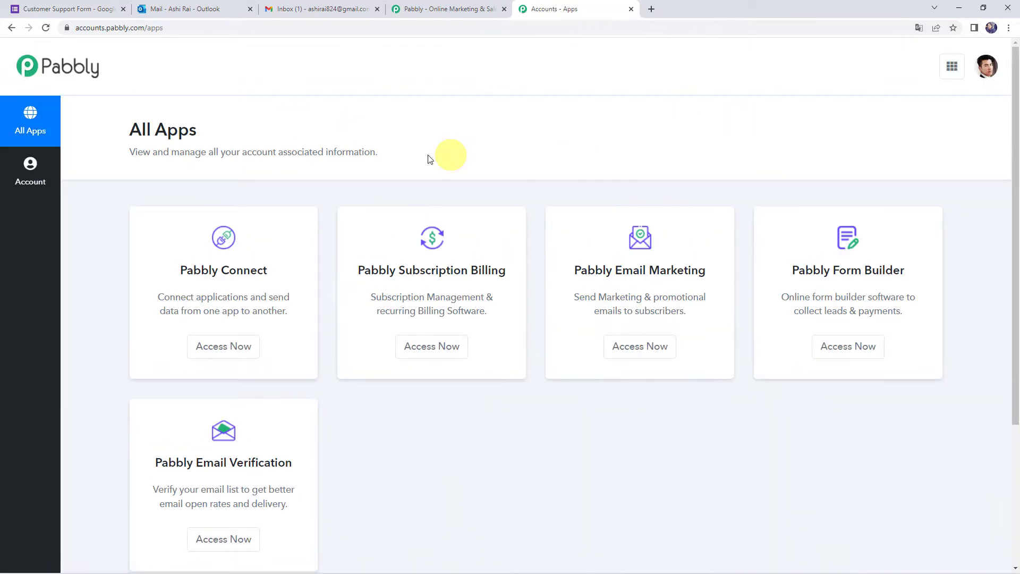
click(211, 347)
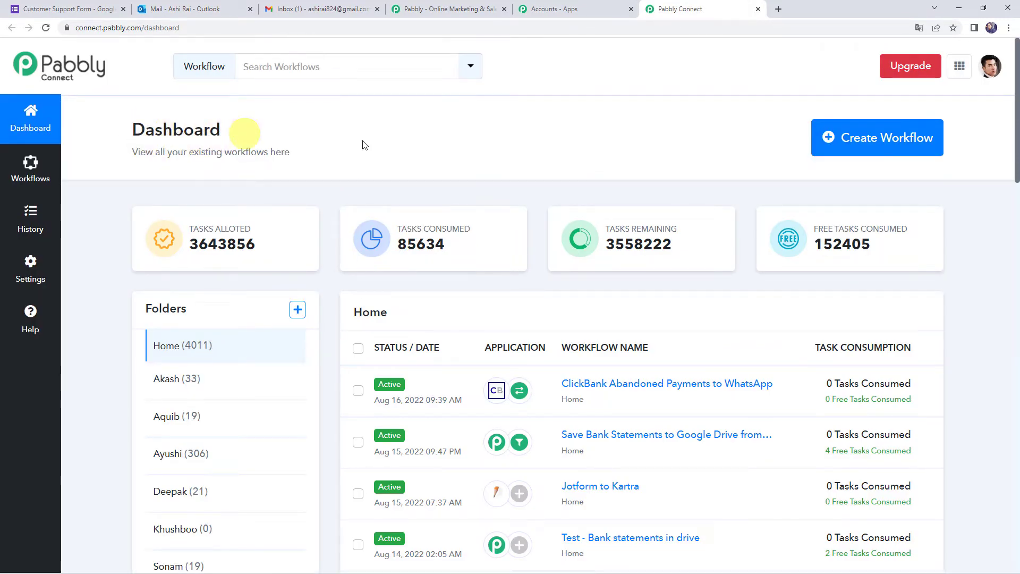
scroll(606, 447, down, 7)
scroll(608, 442, up, 3)
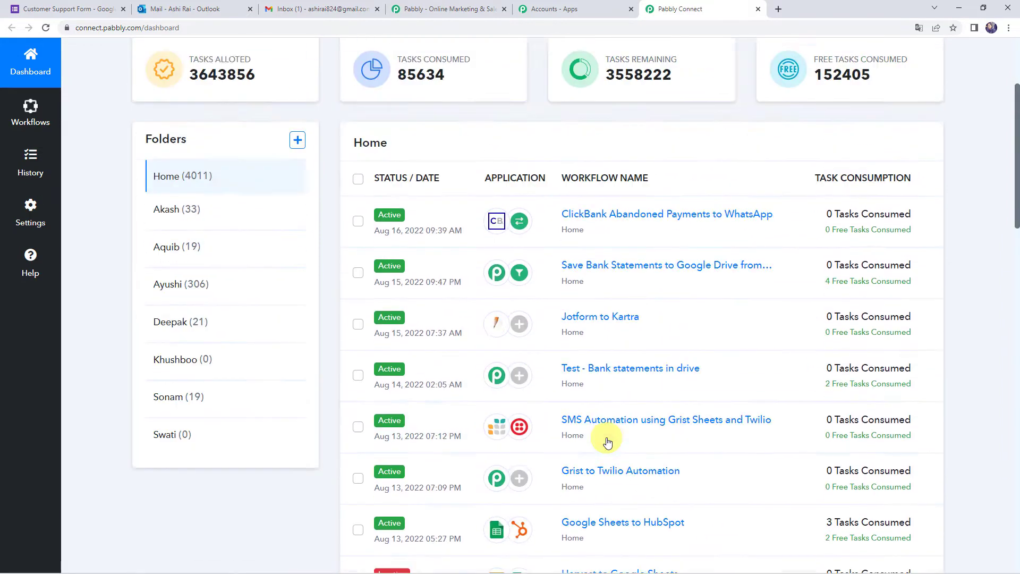
scroll(608, 442, up, 4)
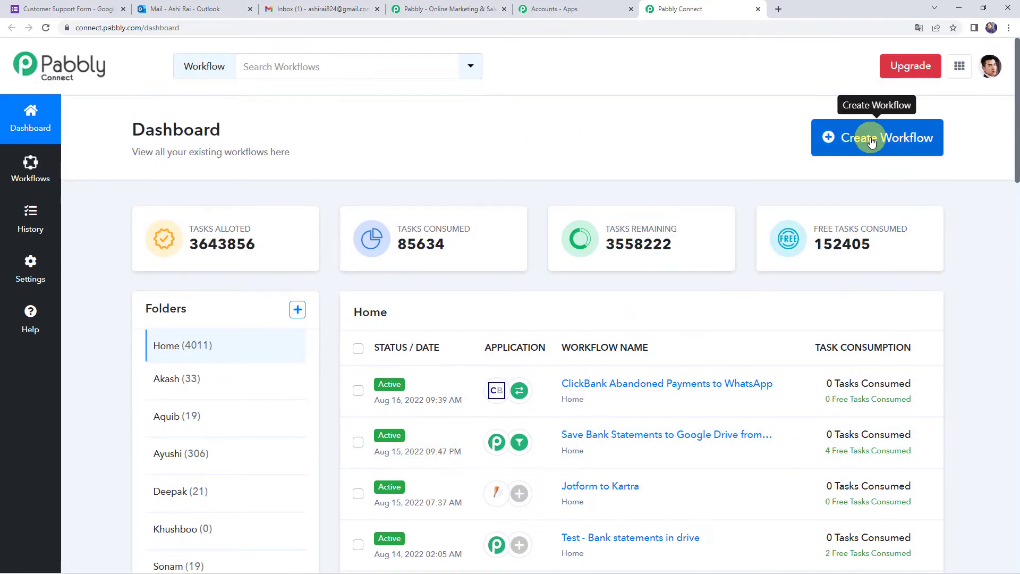
click(871, 141)
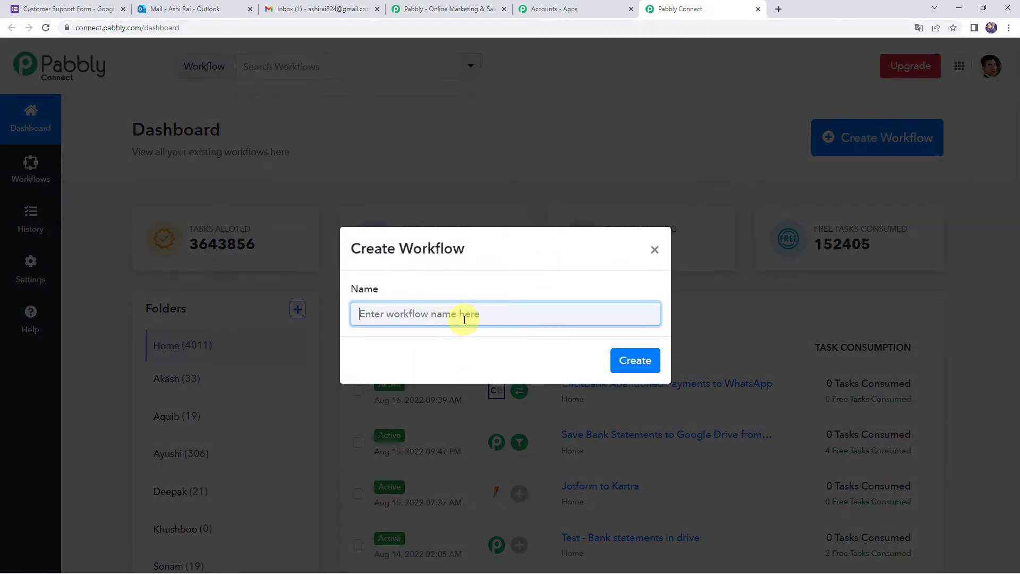
- Create a workflow named 'Google Forms to Microsoft Outlook Integration'
text(Google Forms to Microsoft Outlook Integration)
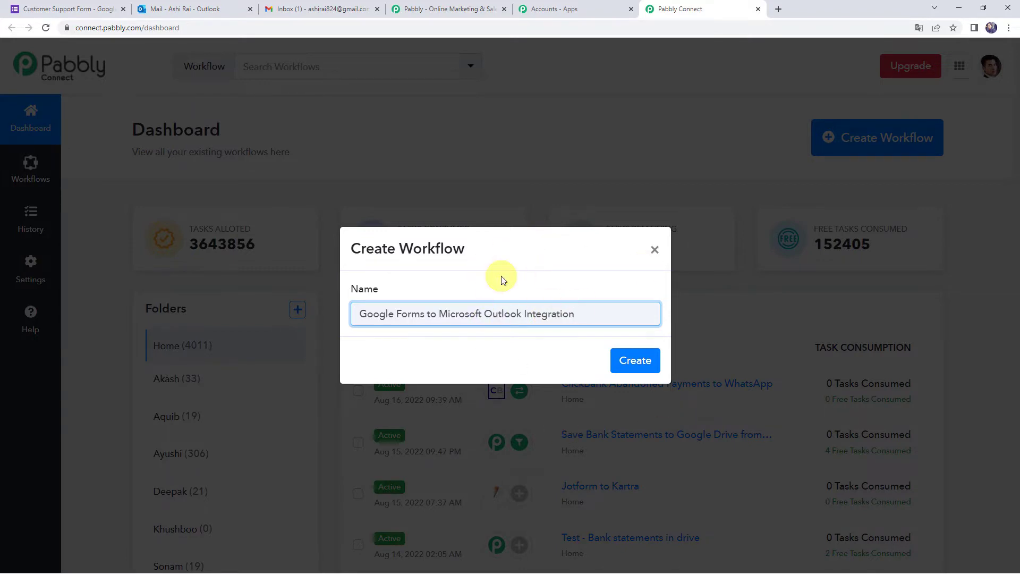
click(642, 362)
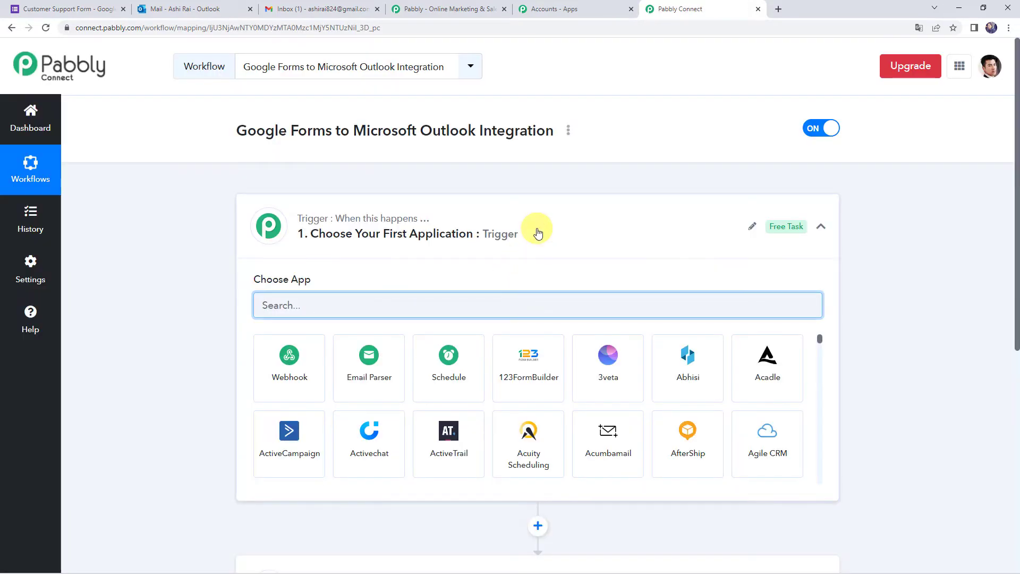
- Search 'Google', choose Google Forms as the trigger app with the New Response Received event
click(536, 231)
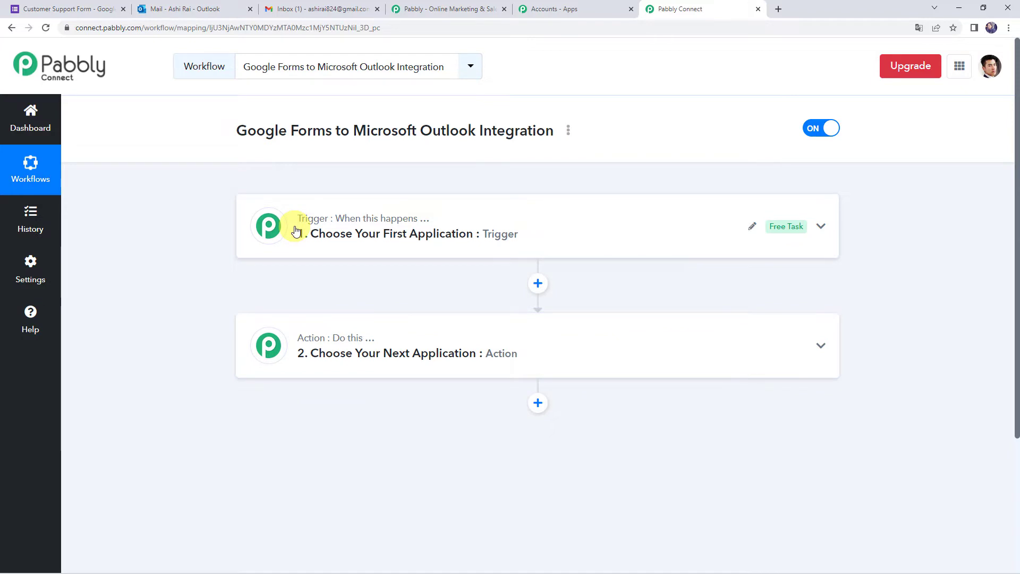
mouse_move(304, 346)
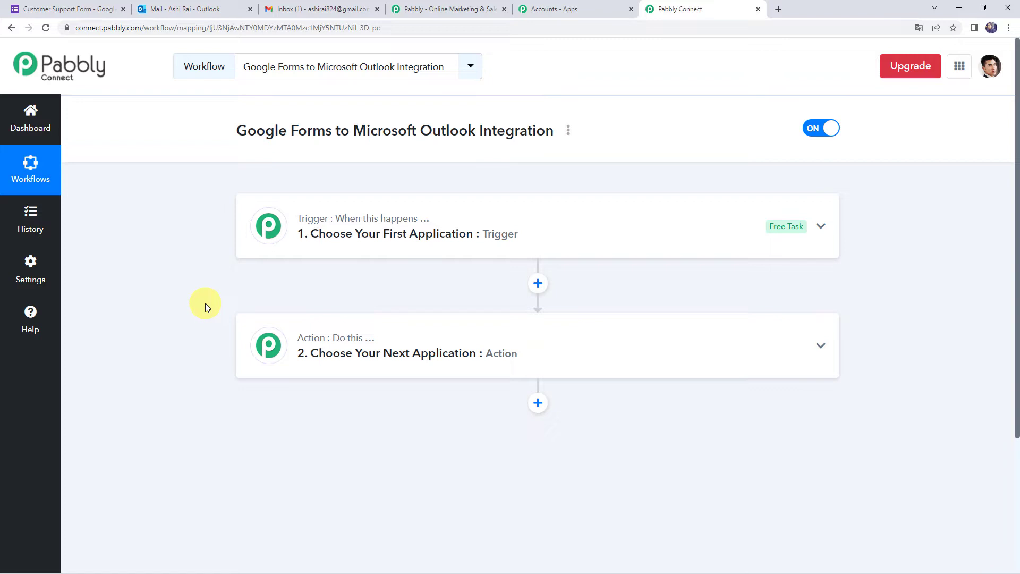
click(499, 252)
click(399, 307)
text(Google)
click(740, 367)
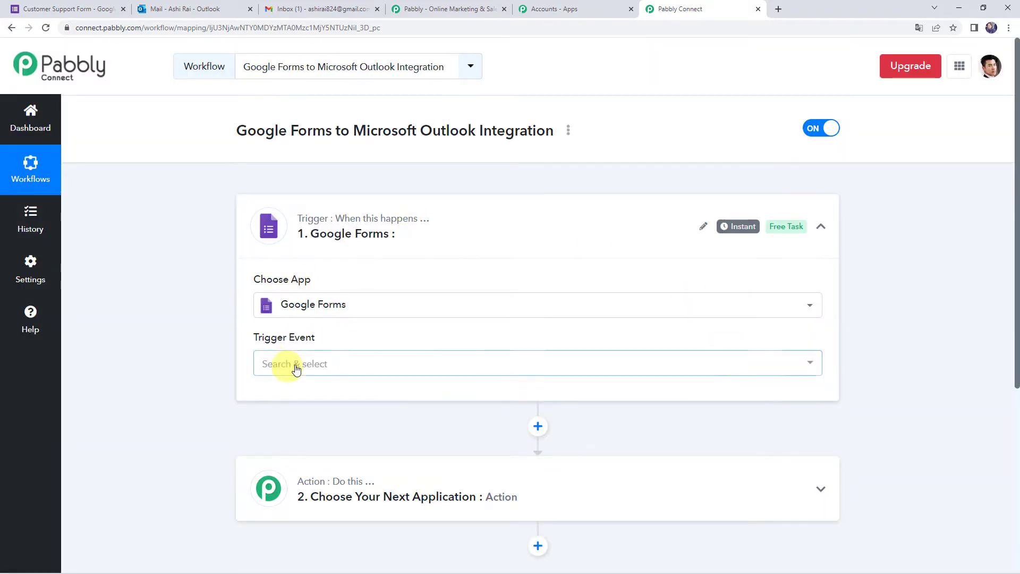
click(295, 366)
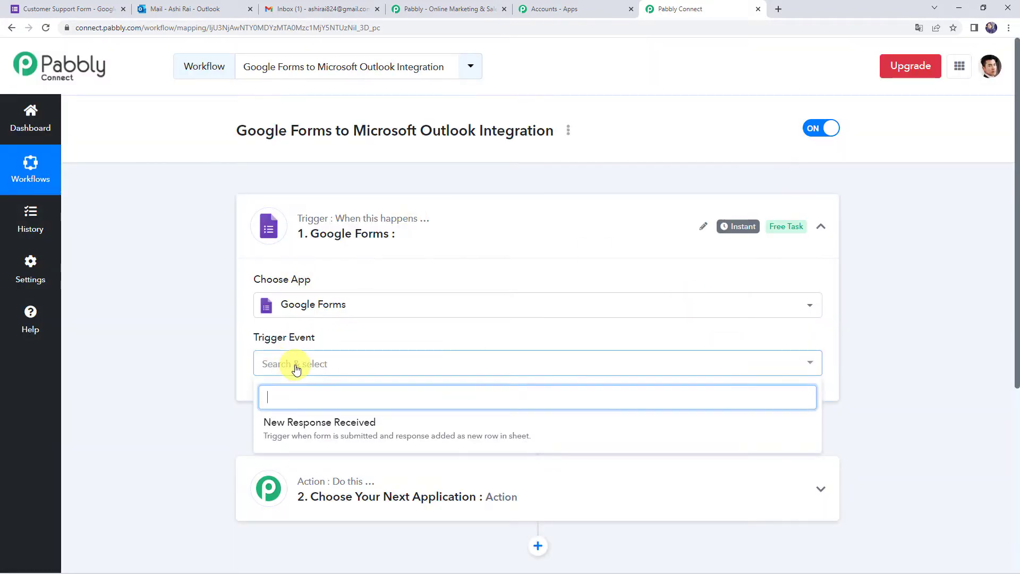
click(346, 430)
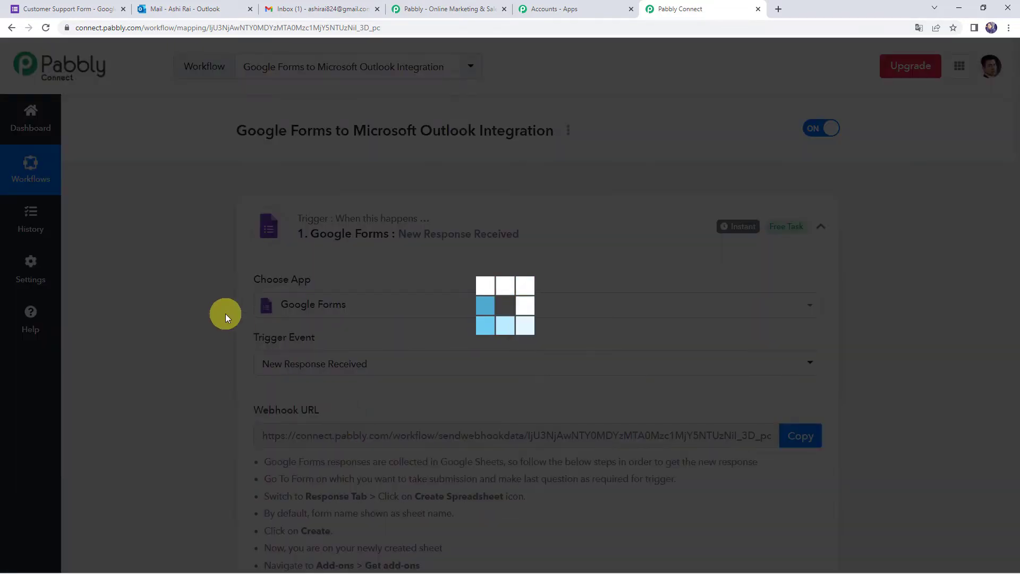
scroll(225, 314, down, 4)
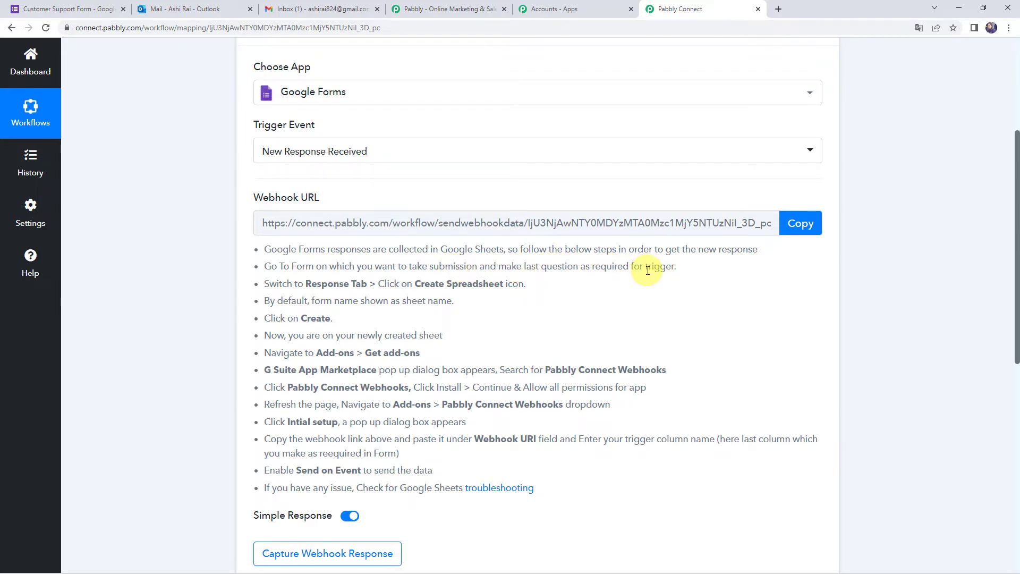
- Review the Customer Support Form questions, including Issue Description, then view its 0 responses
click(94, 4)
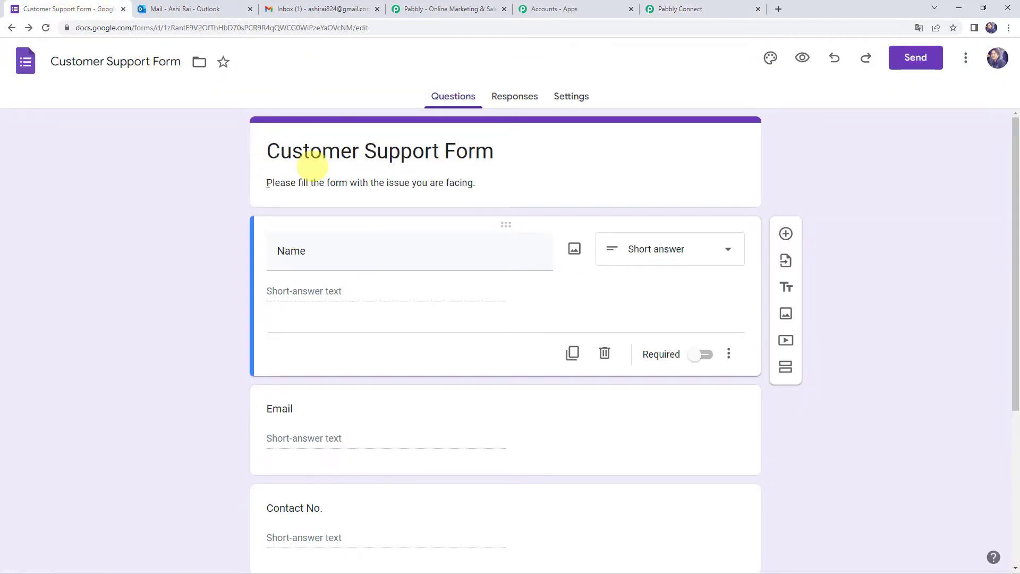
scroll(262, 191, down, 2)
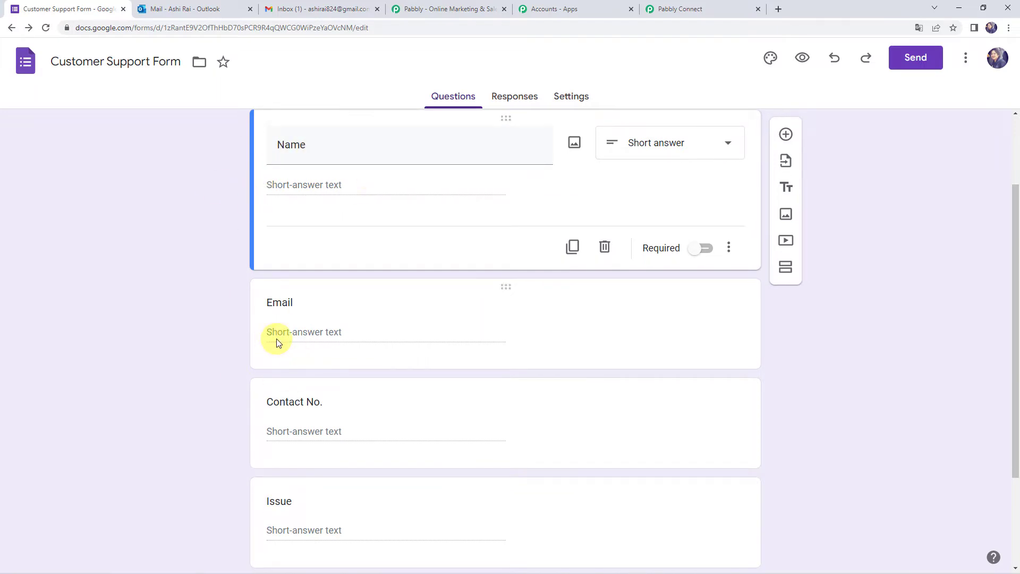
scroll(276, 339, down, 1)
scroll(277, 338, down, 1)
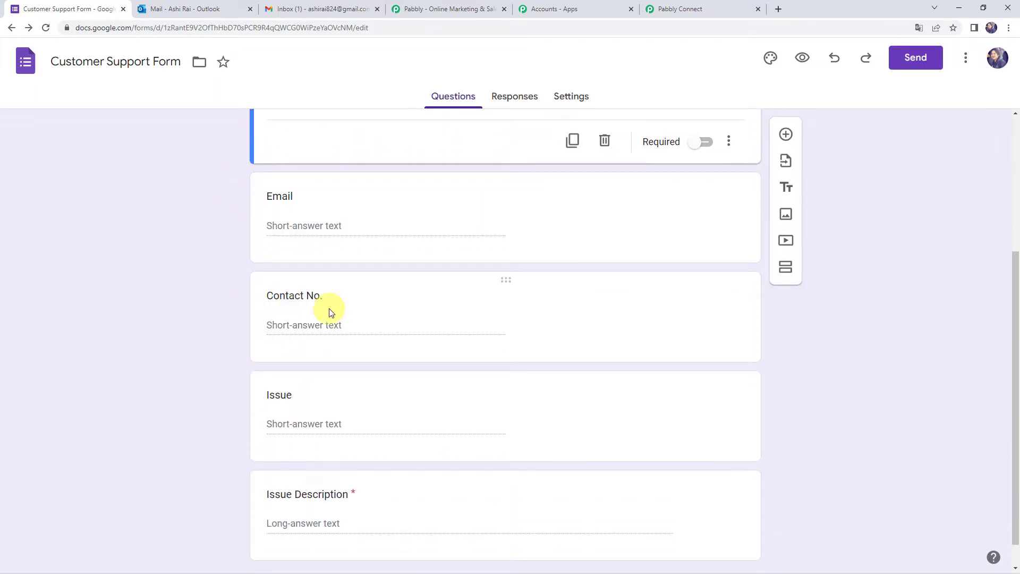
scroll(318, 313, down, 1)
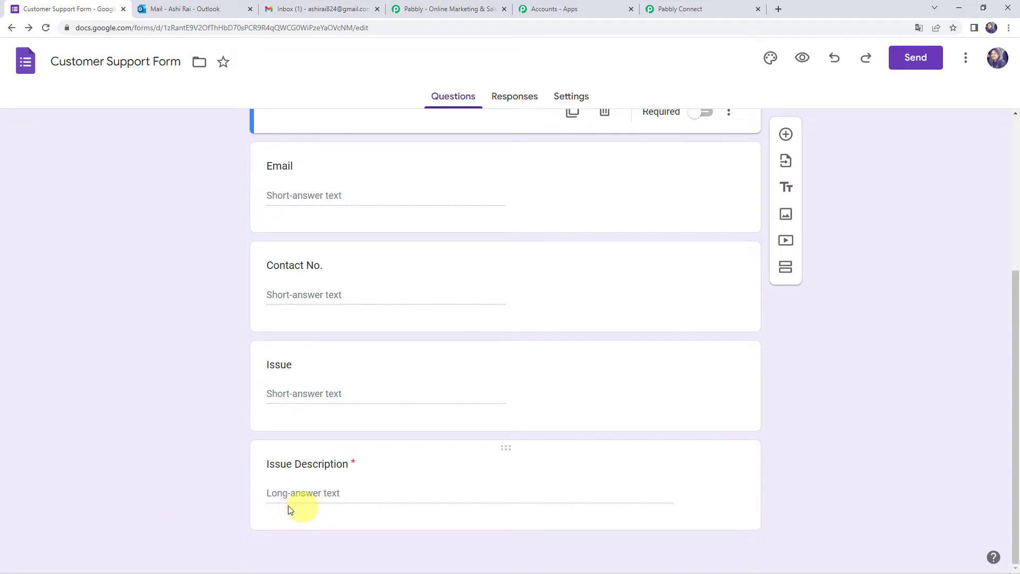
click(488, 475)
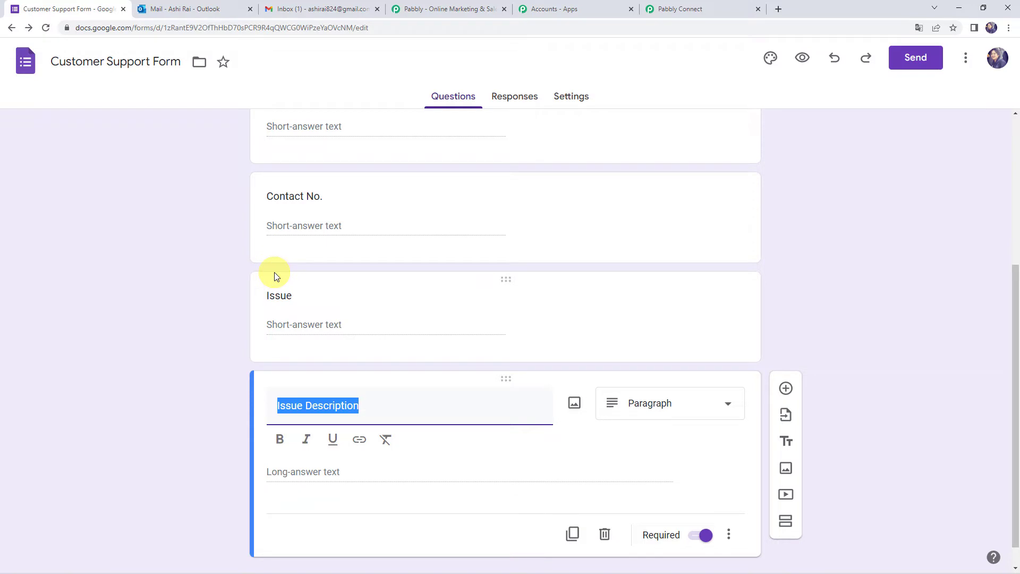
click(515, 98)
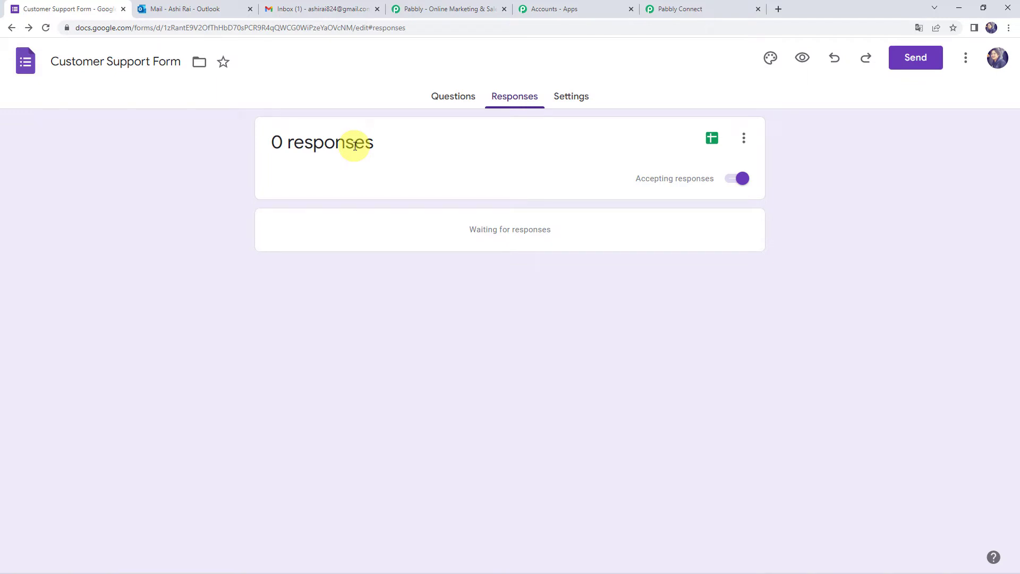
- Open the live form preview and fill in the Name, Email and Contact No. answers
click(802, 58)
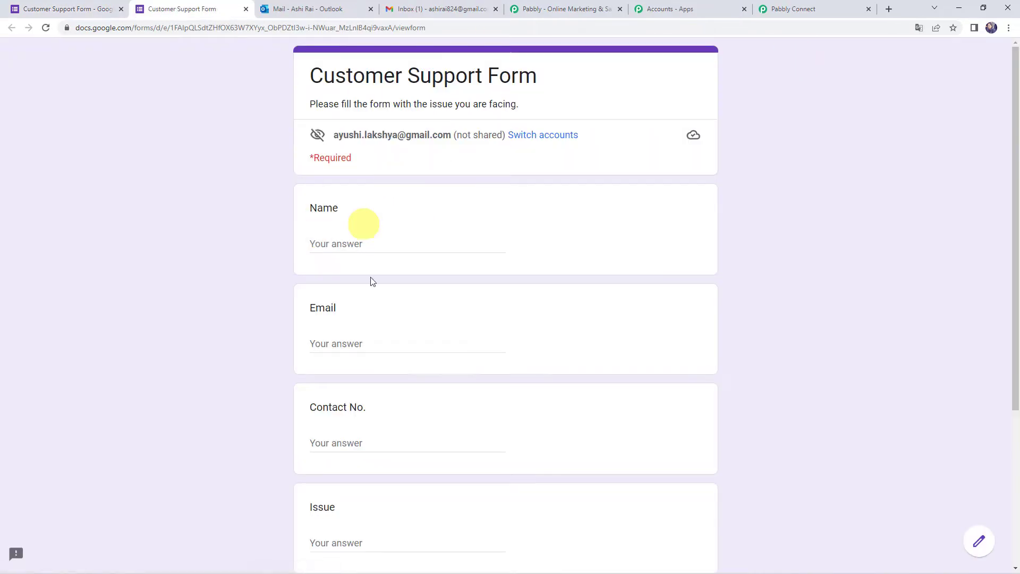
click(363, 243)
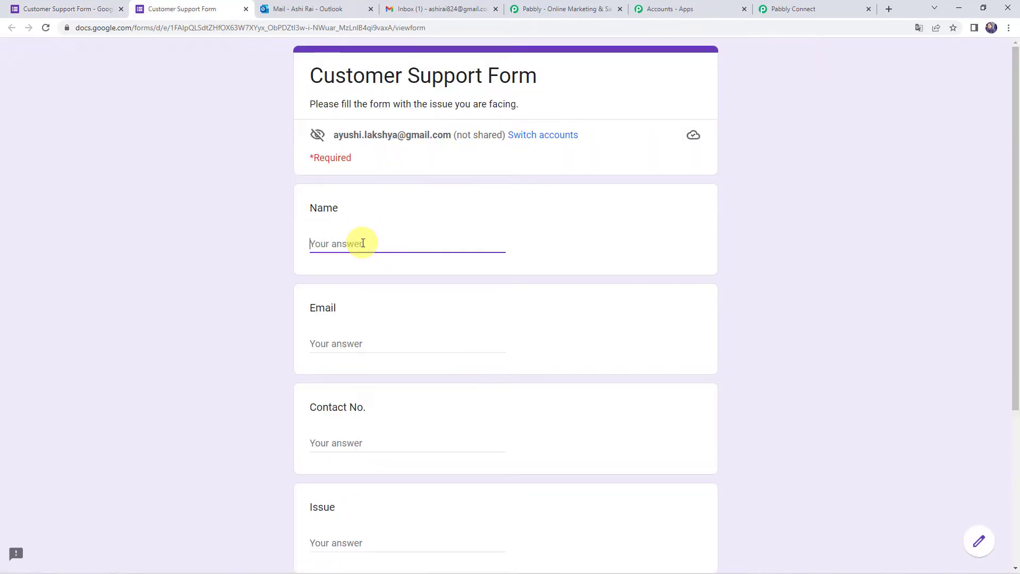
text(Demo Name)
key(Tab)
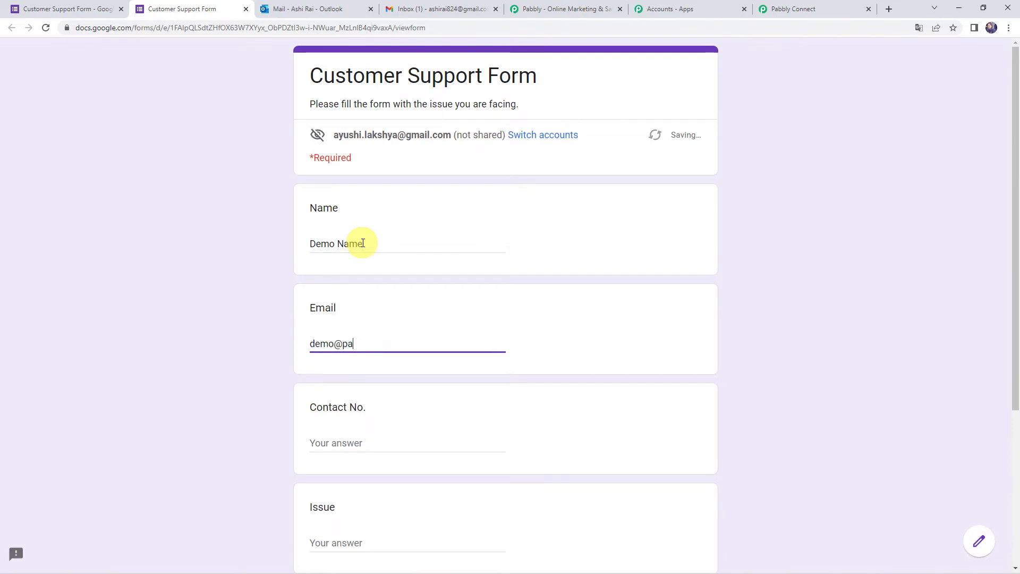
key(Tab)
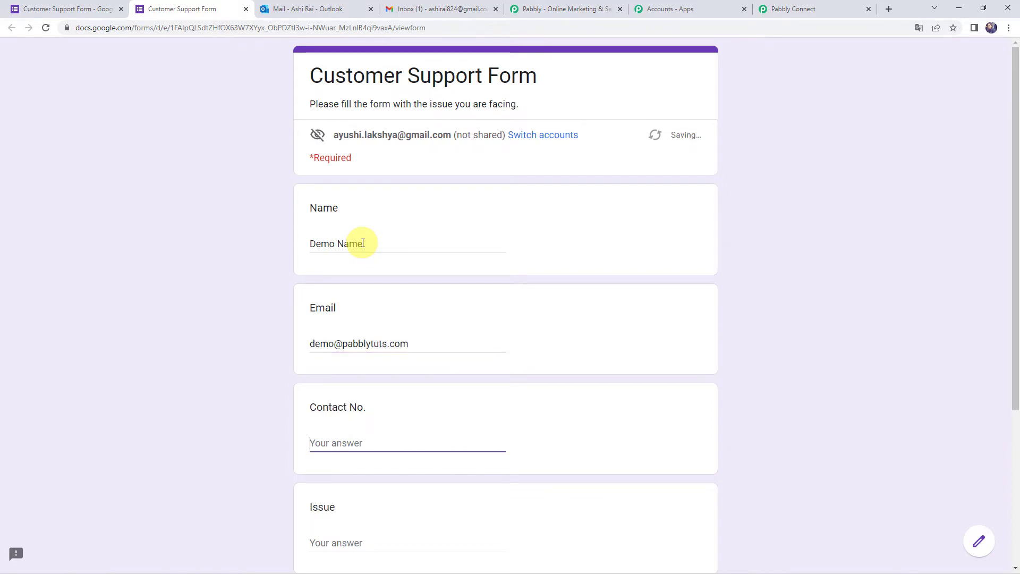
text(1000000000)
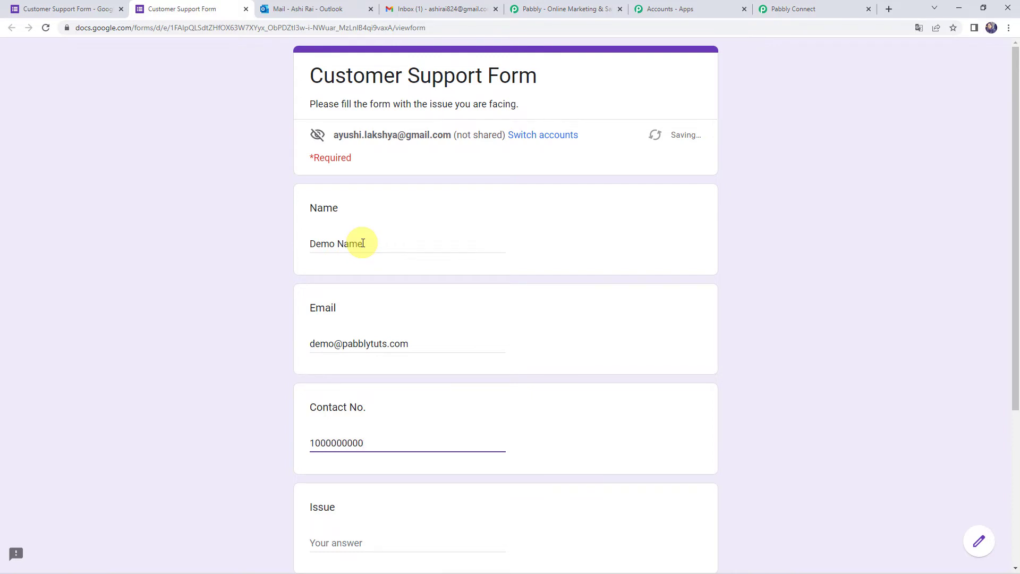
scroll(362, 243, down, 4)
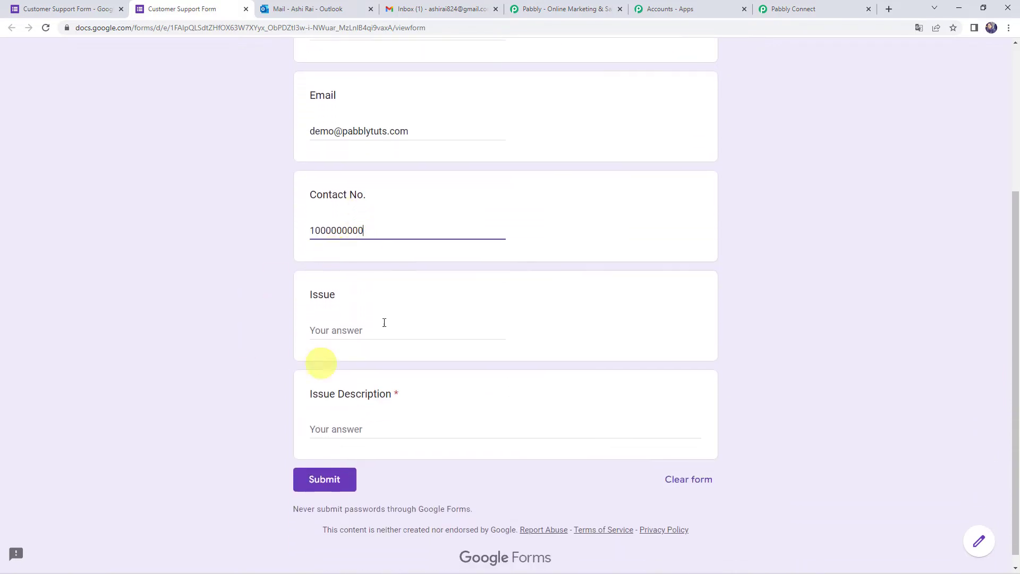
- Answer Issue with 'Ecwid Trigger Issue', paste the issue description, and submit the response
click(354, 329)
text(Ecwid Trigger Issue)
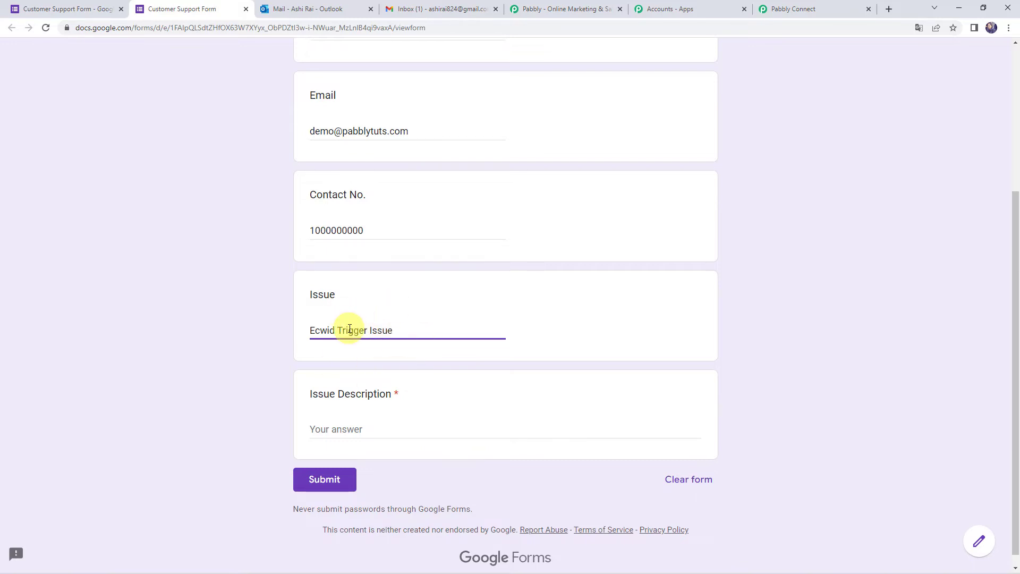
click(332, 433)
text(Ecwid Trigger 'New Order' not capturing the response.)
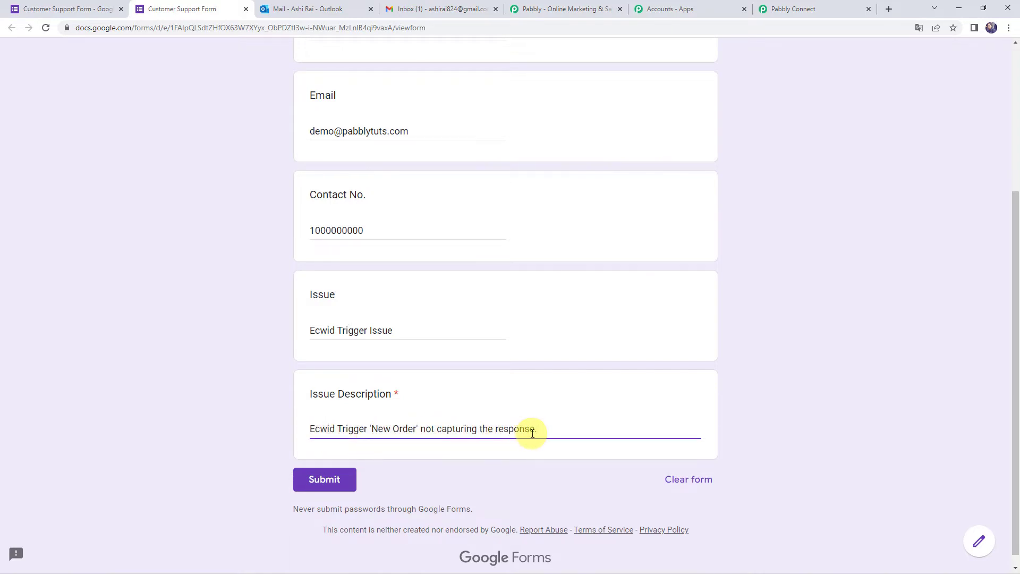
click(326, 488)
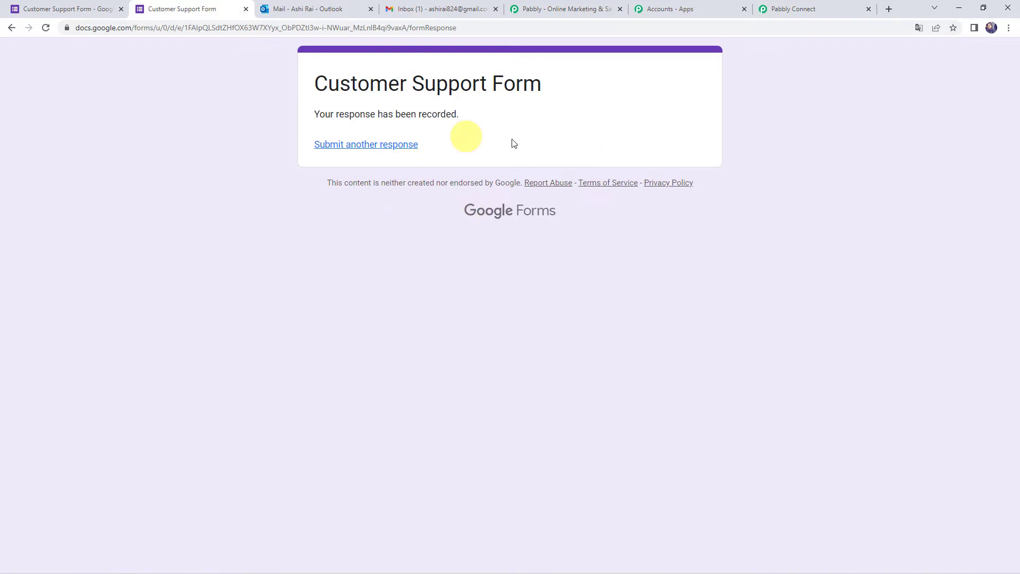
click(792, 5)
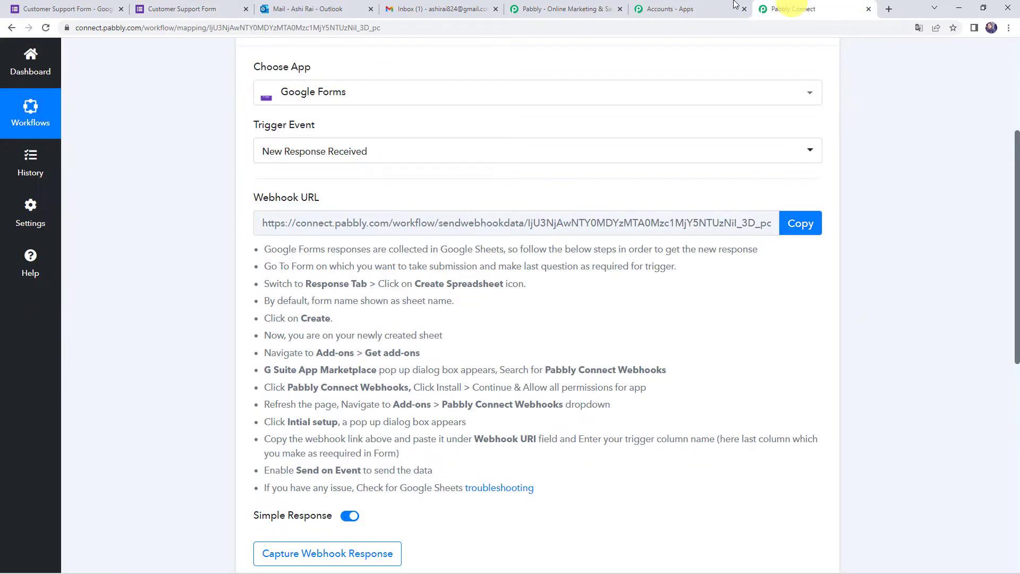
- Set the response destination to a newly created spreadsheet and open that spreadsheet
scroll(274, 314, down, 2)
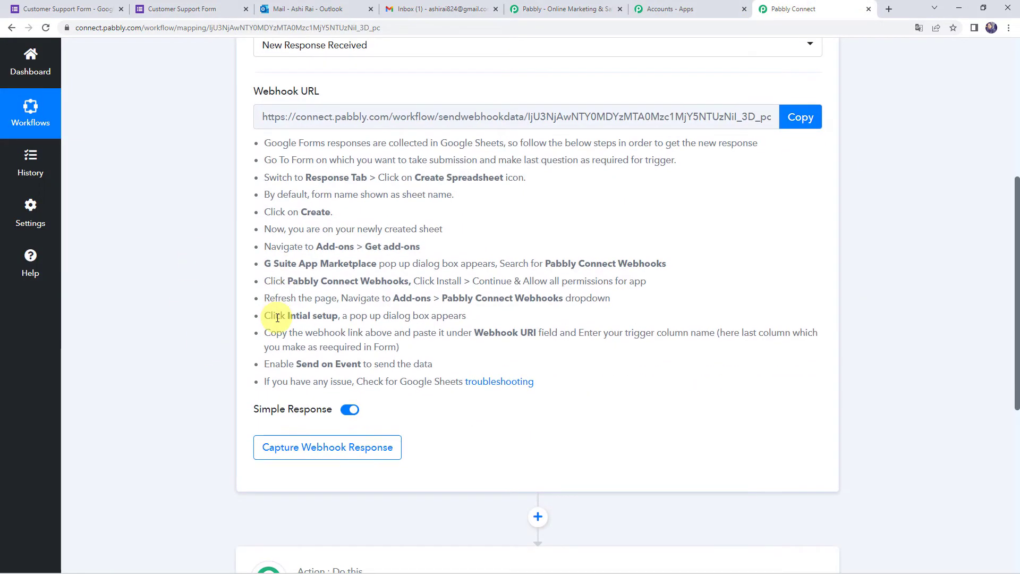
click(74, 8)
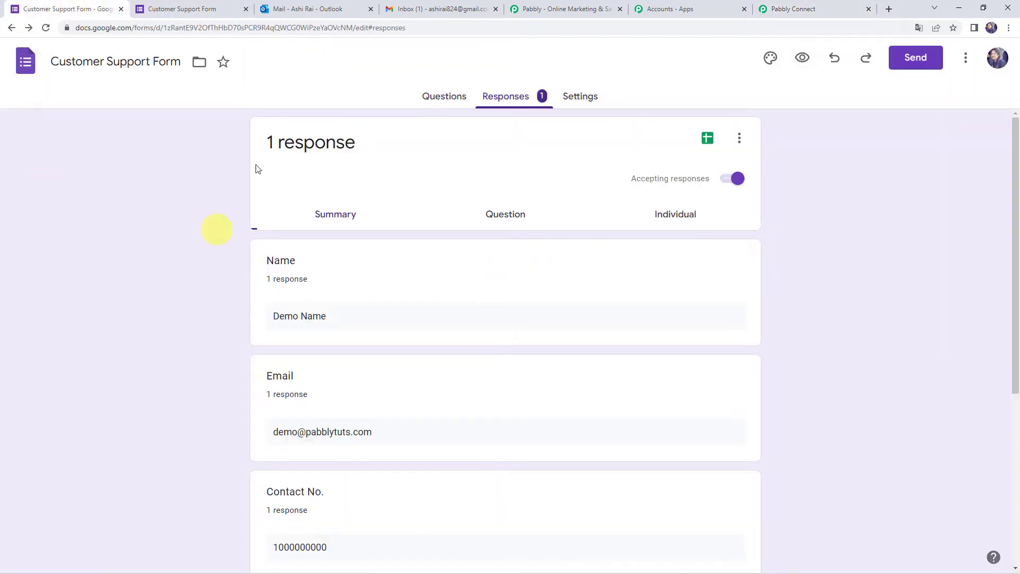
scroll(288, 308, down, 1)
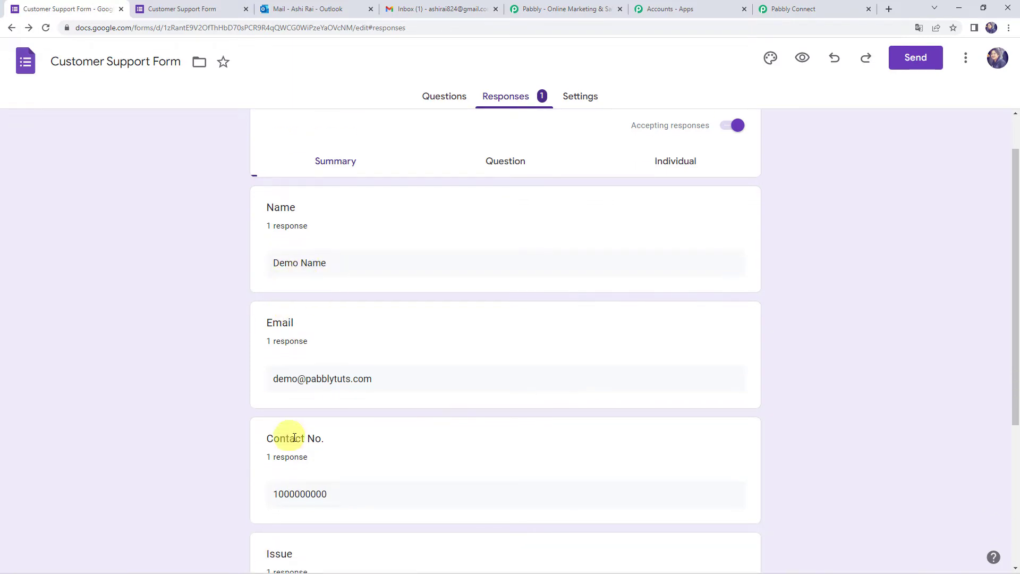
scroll(225, 431, up, 1)
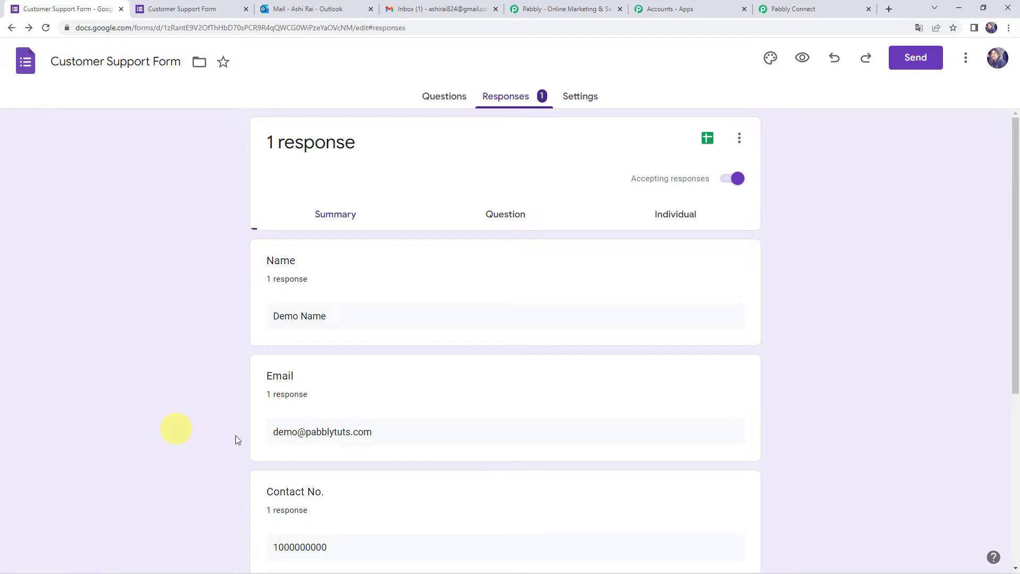
click(739, 144)
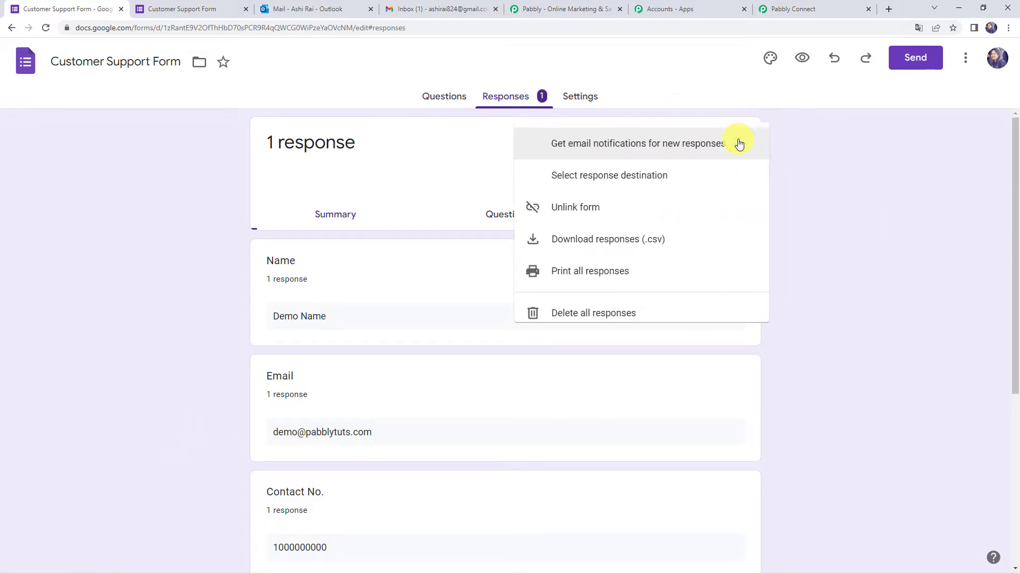
click(626, 185)
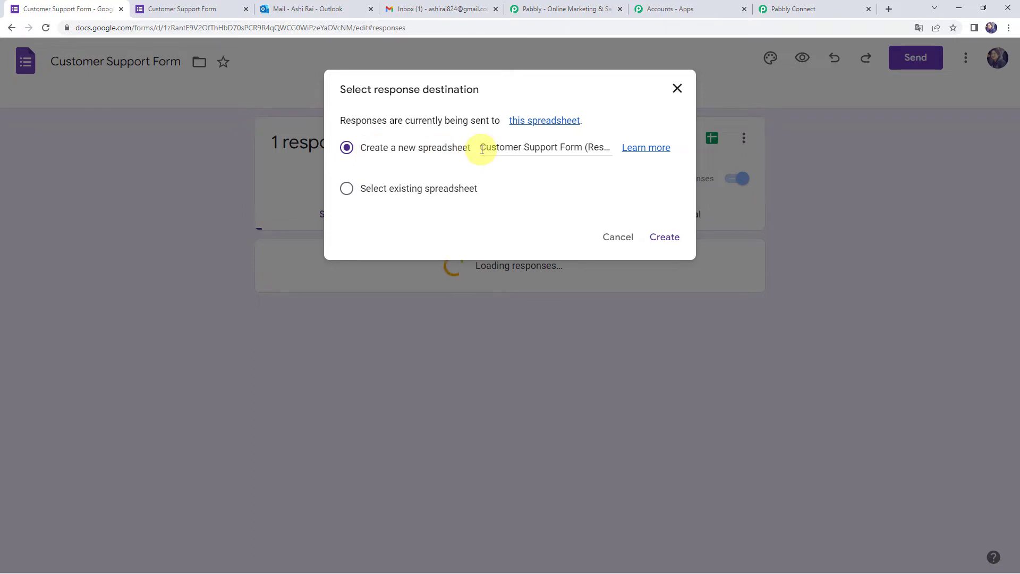
click(580, 146)
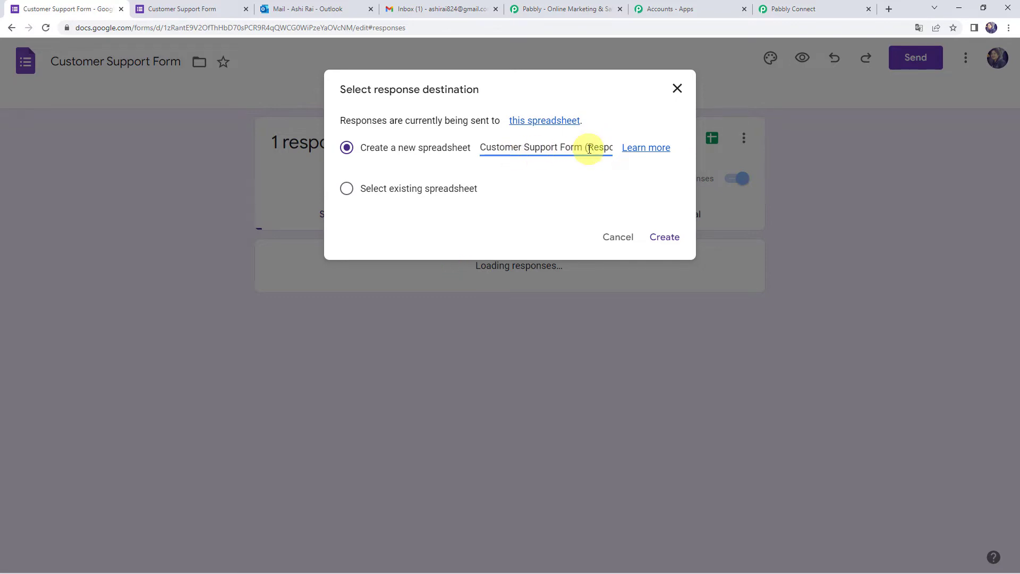
click(671, 237)
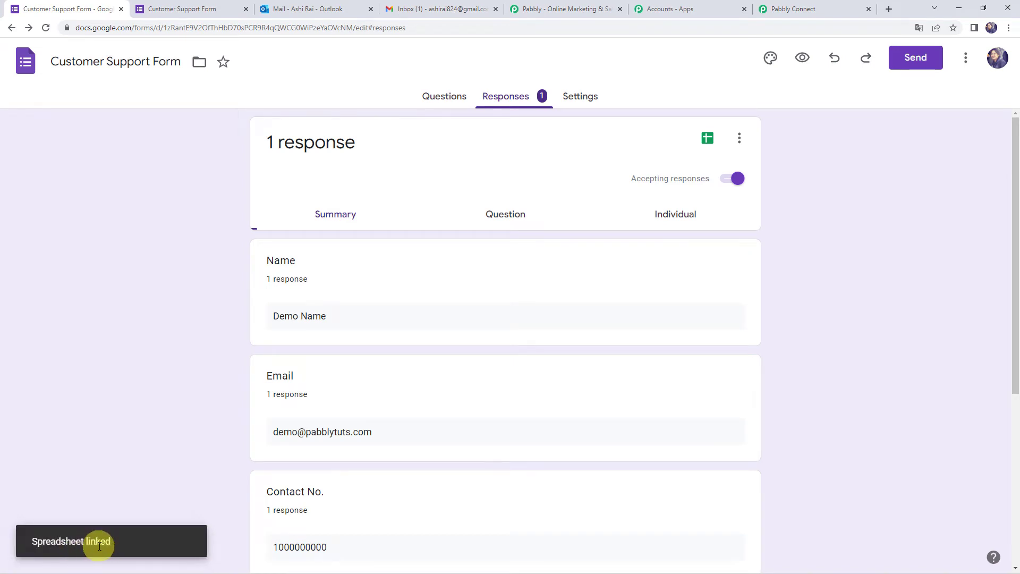
click(709, 139)
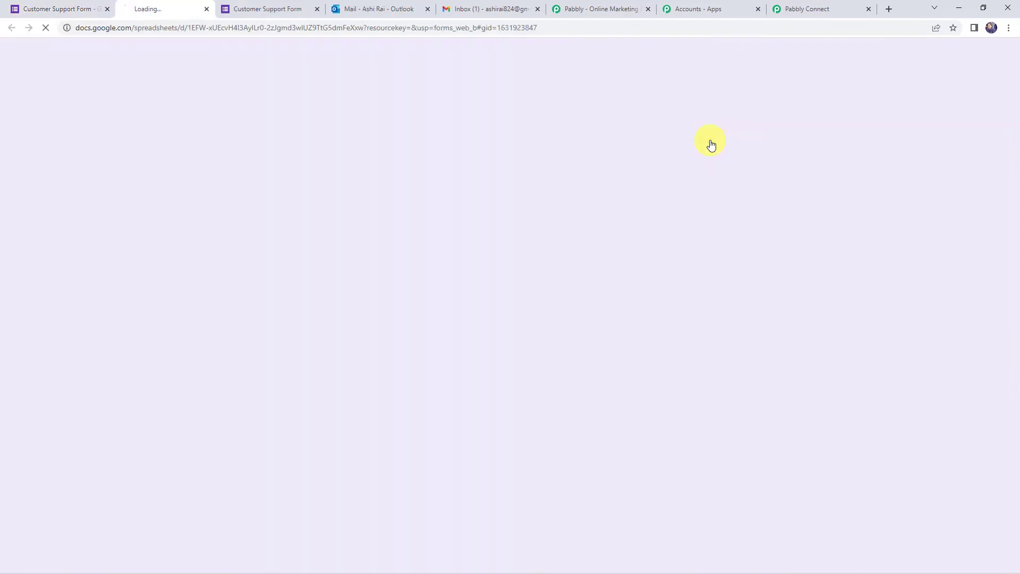
click(553, 228)
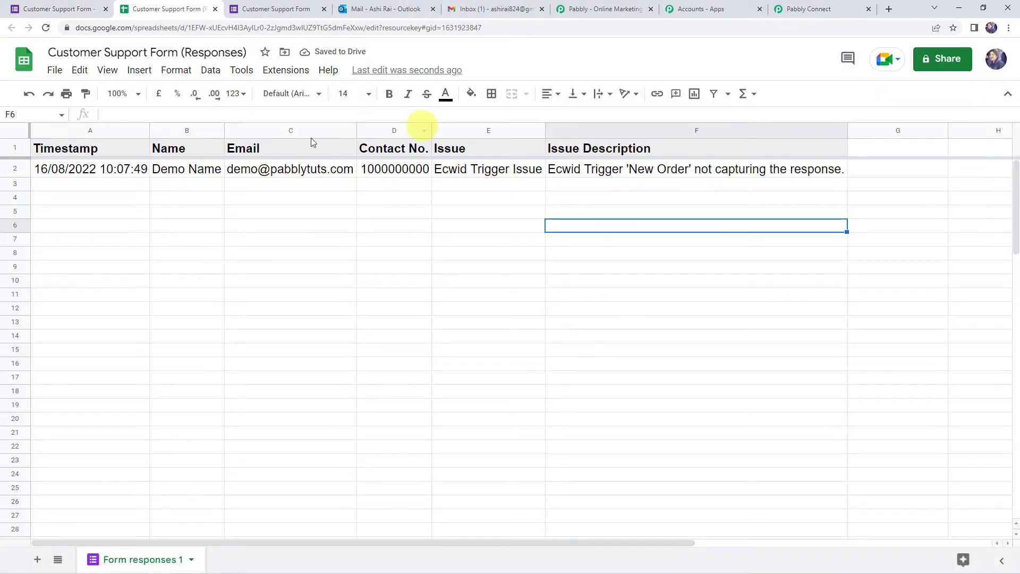
click(234, 256)
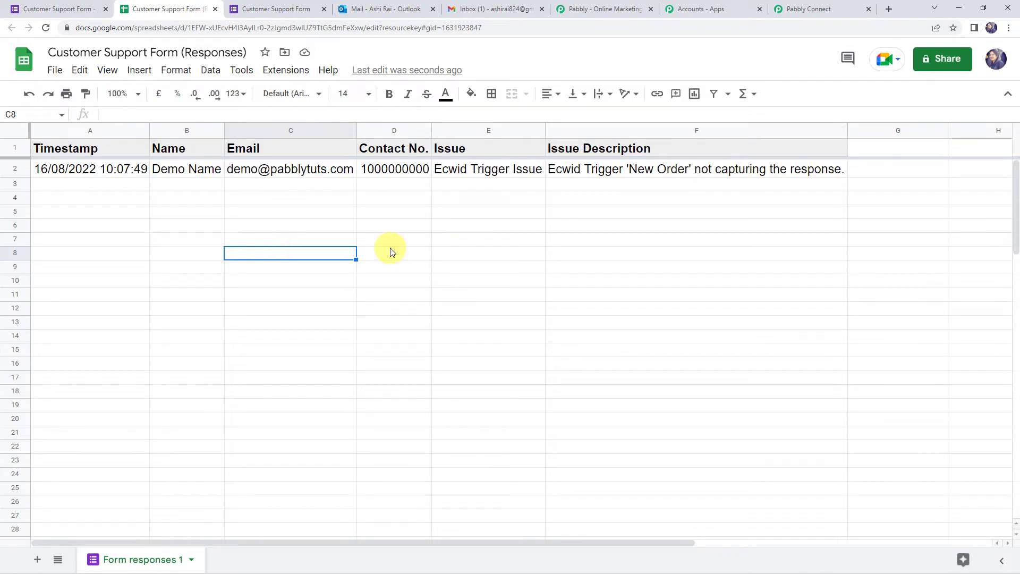
click(285, 71)
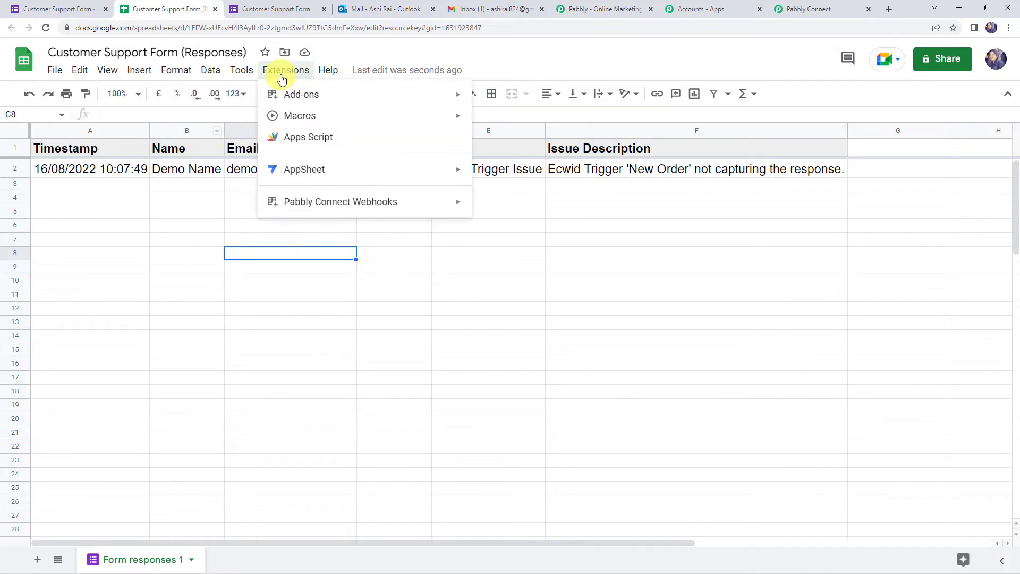
mouse_move(314, 96)
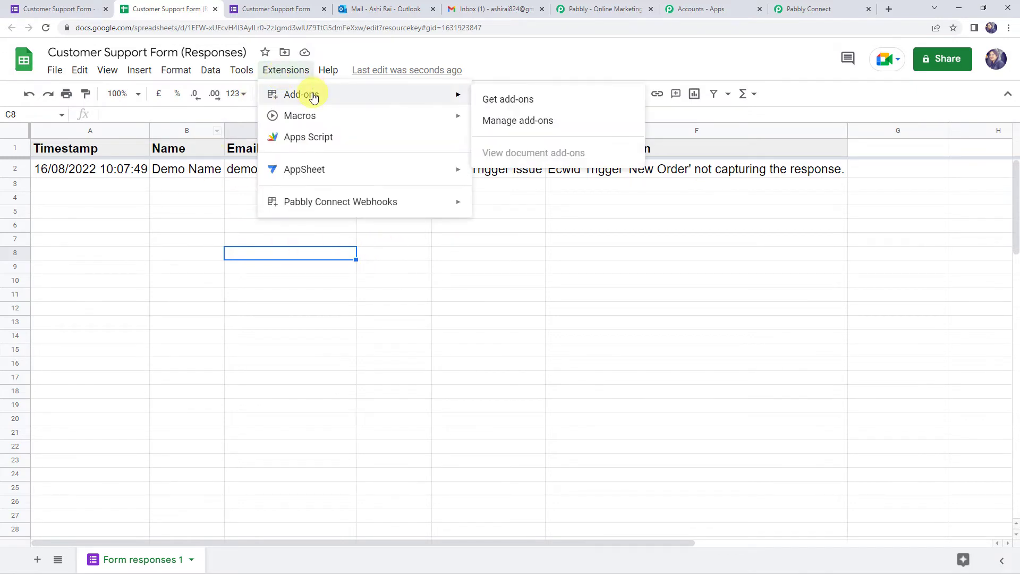
click(522, 101)
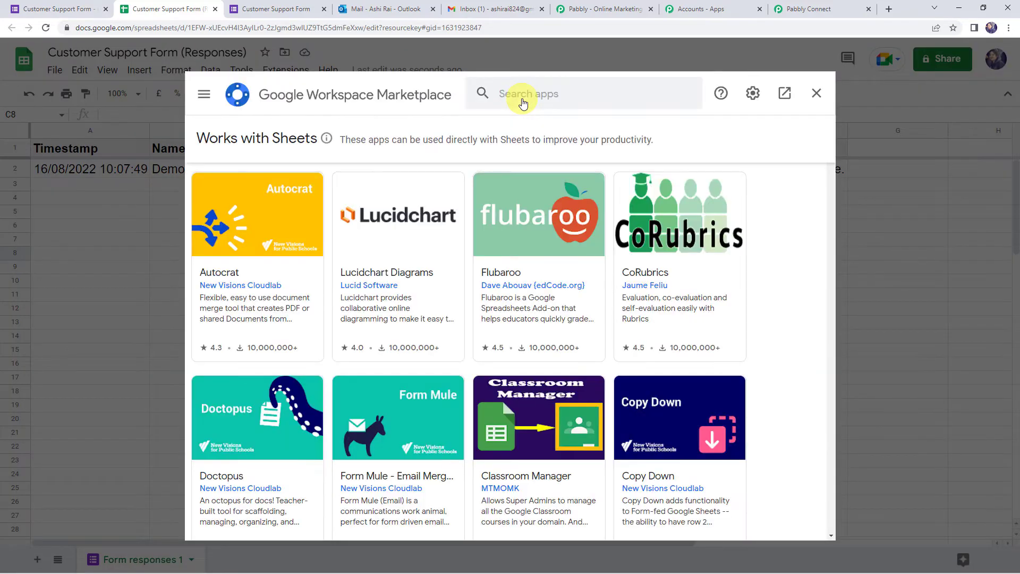
click(572, 94)
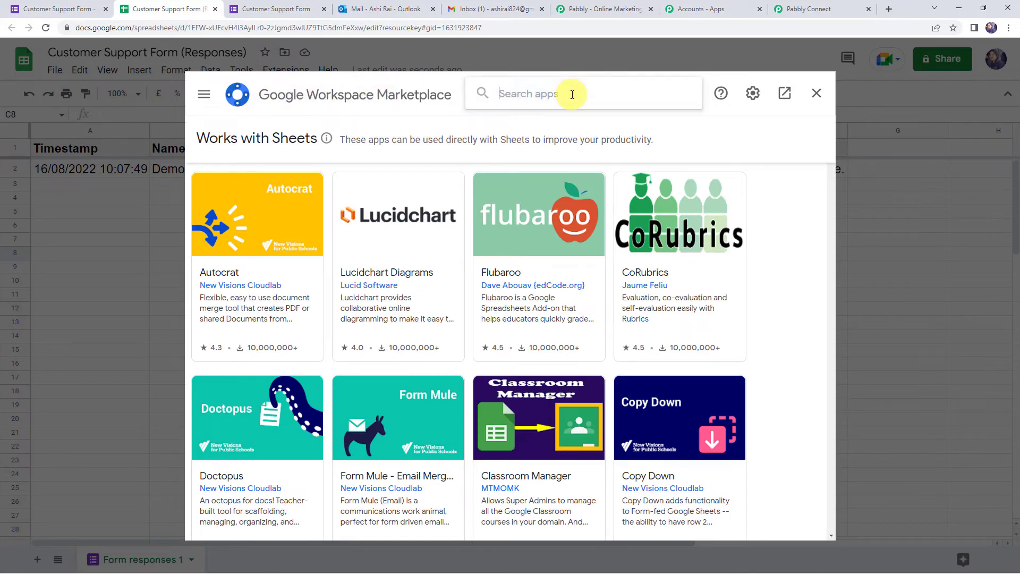
text(pabbly)
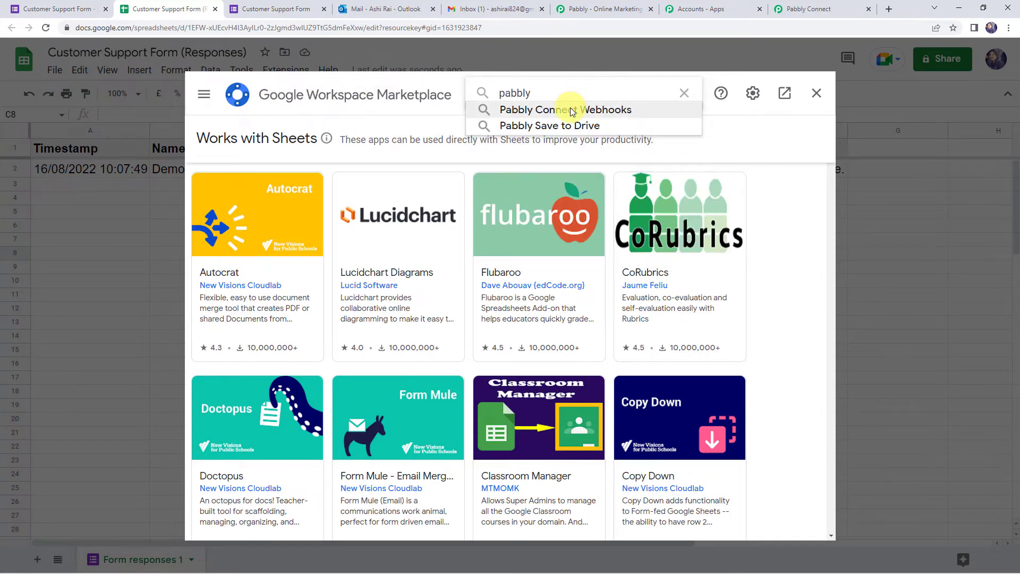
click(565, 109)
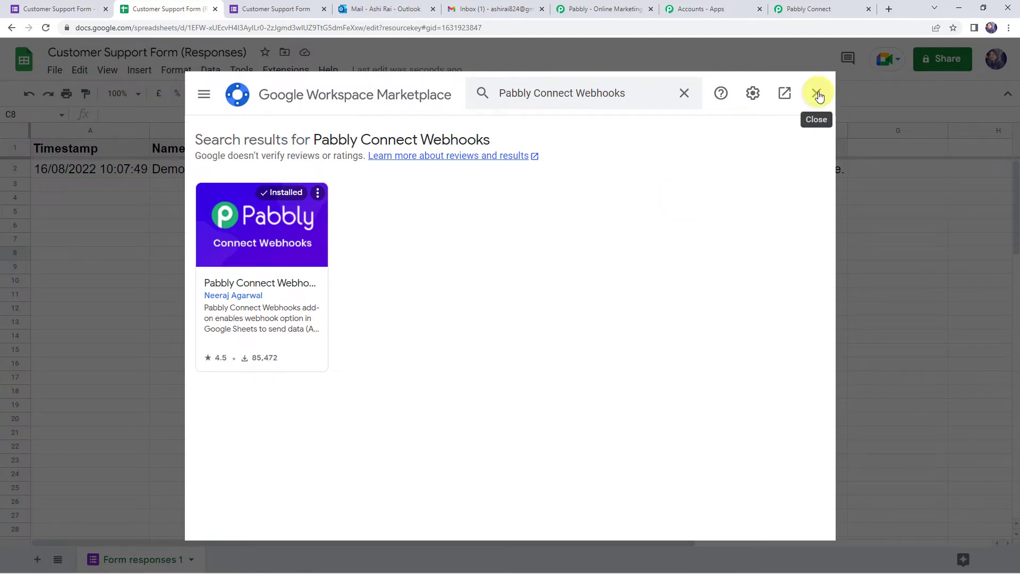
click(819, 96)
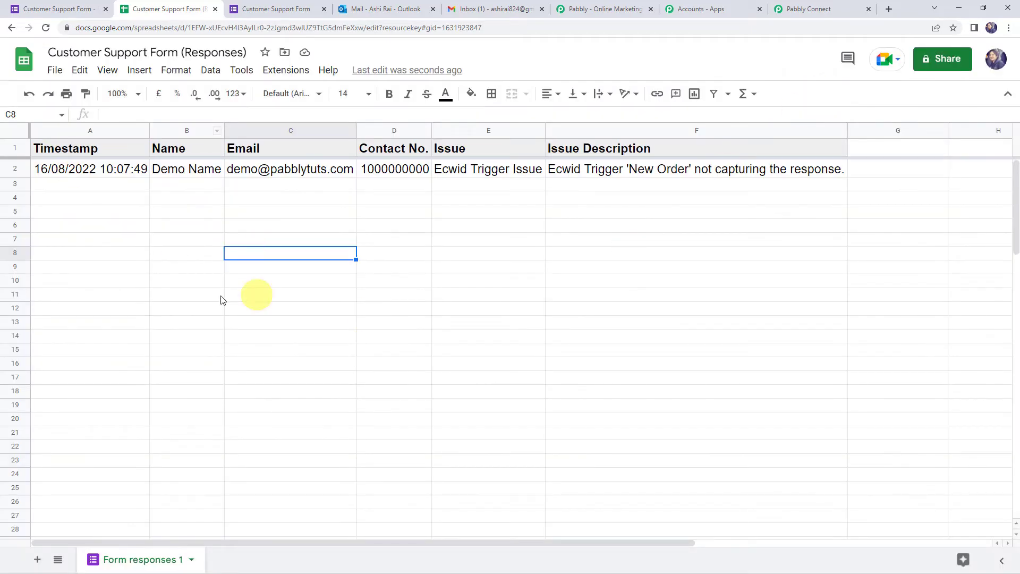
- Reload the spreadsheet and launch Pabbly Connect Webhooks' Initial Setup from Extensions
click(50, 28)
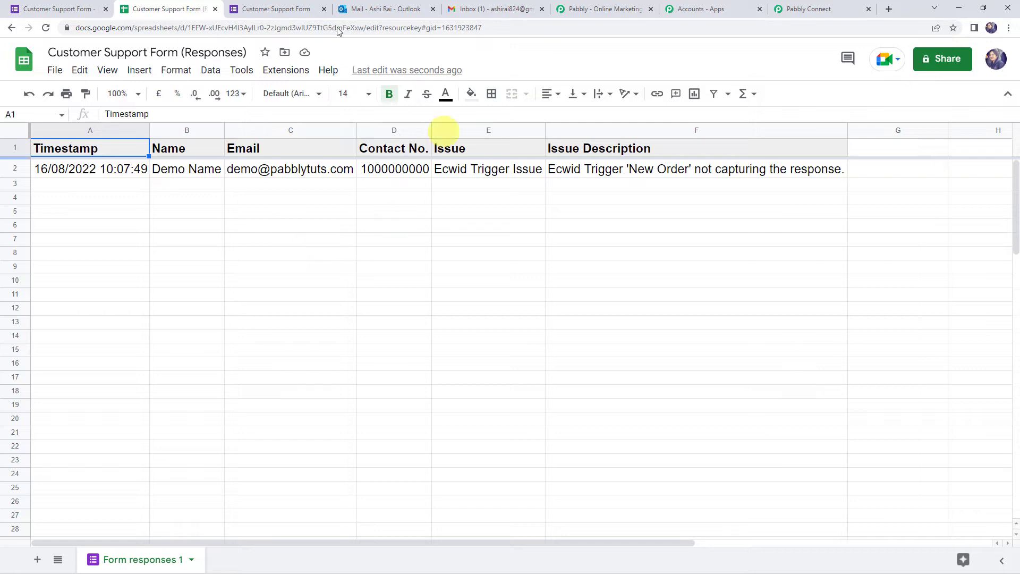
click(286, 70)
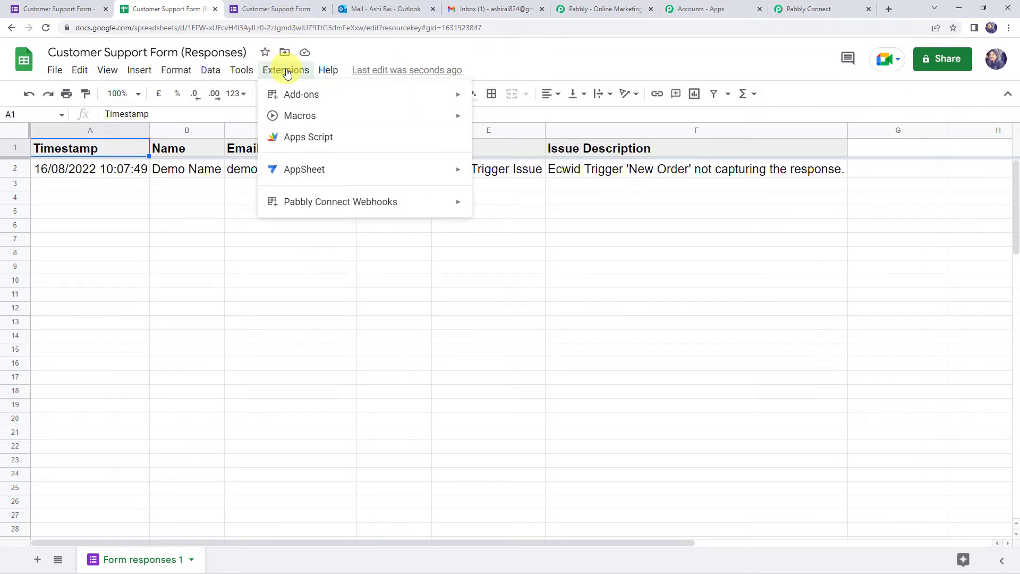
mouse_move(335, 205)
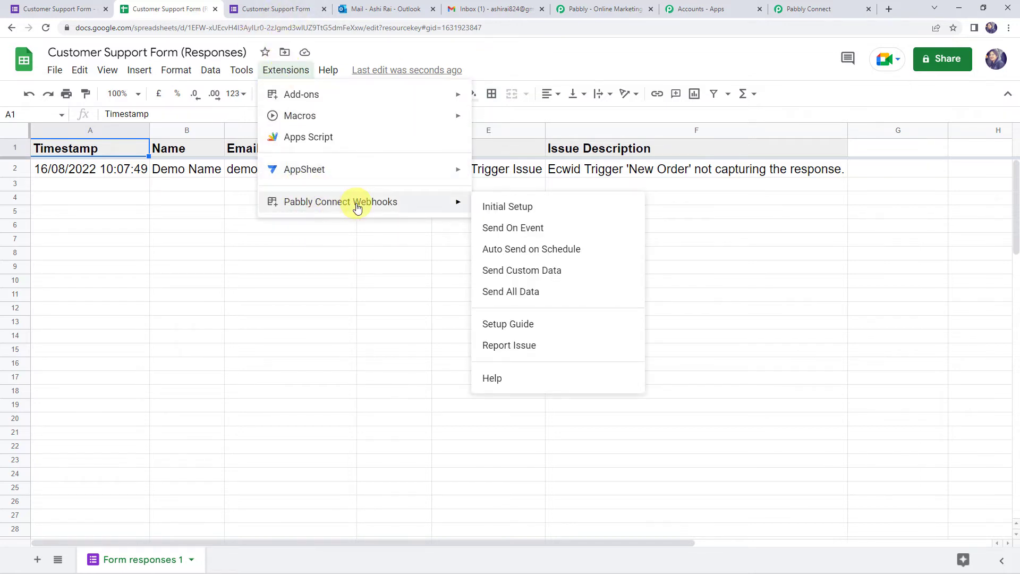
click(528, 212)
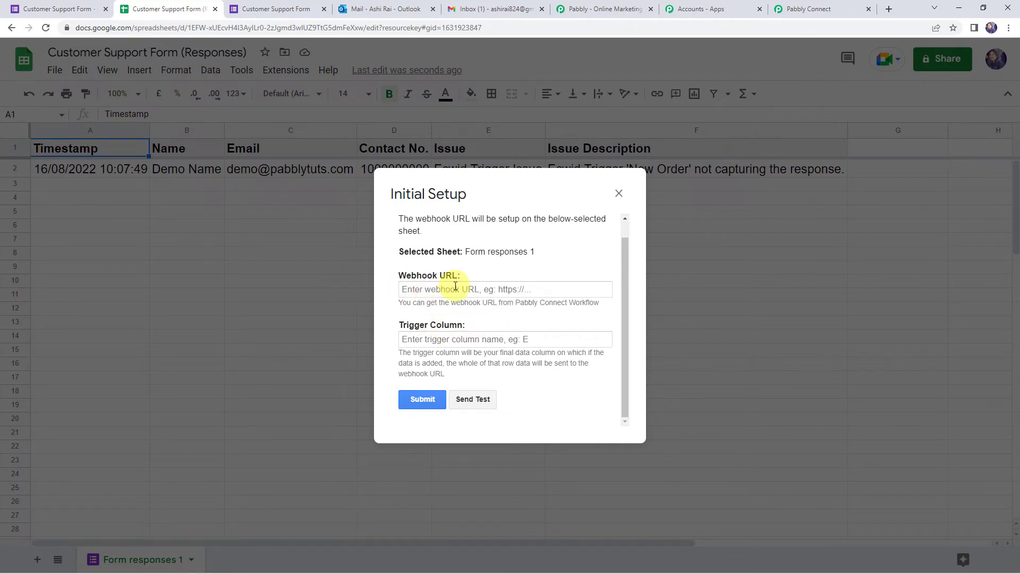
- Copy the workflow's webhook URL and paste it into the Initial Setup's Webhook URL field
click(807, 9)
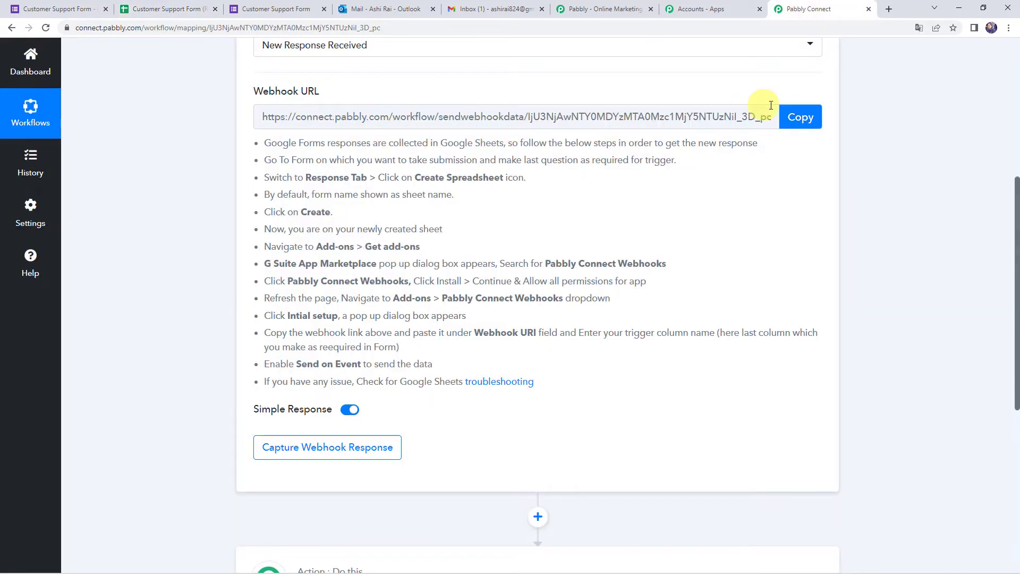
click(798, 118)
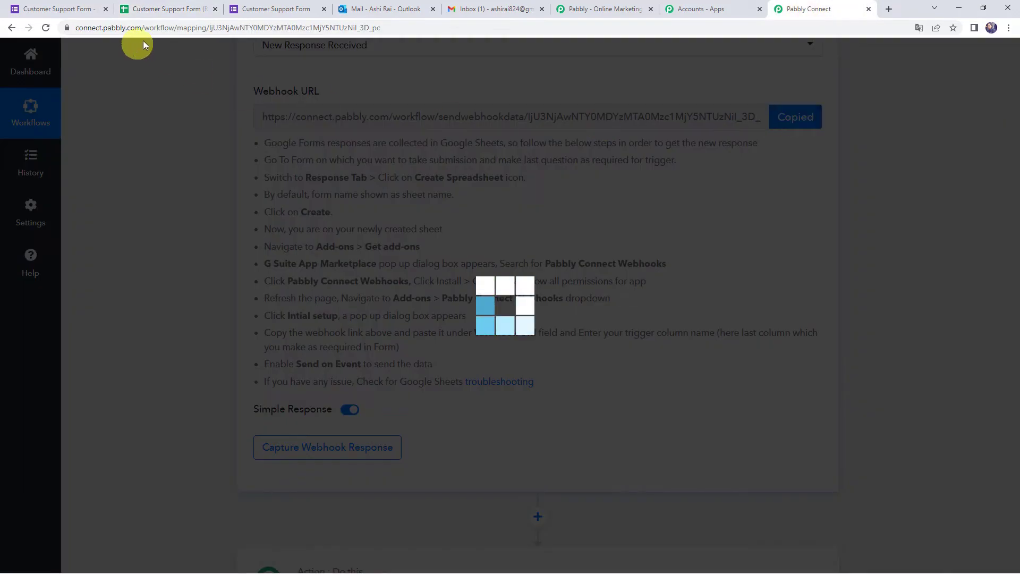
click(178, 9)
click(463, 290)
right_click(464, 289)
click(503, 377)
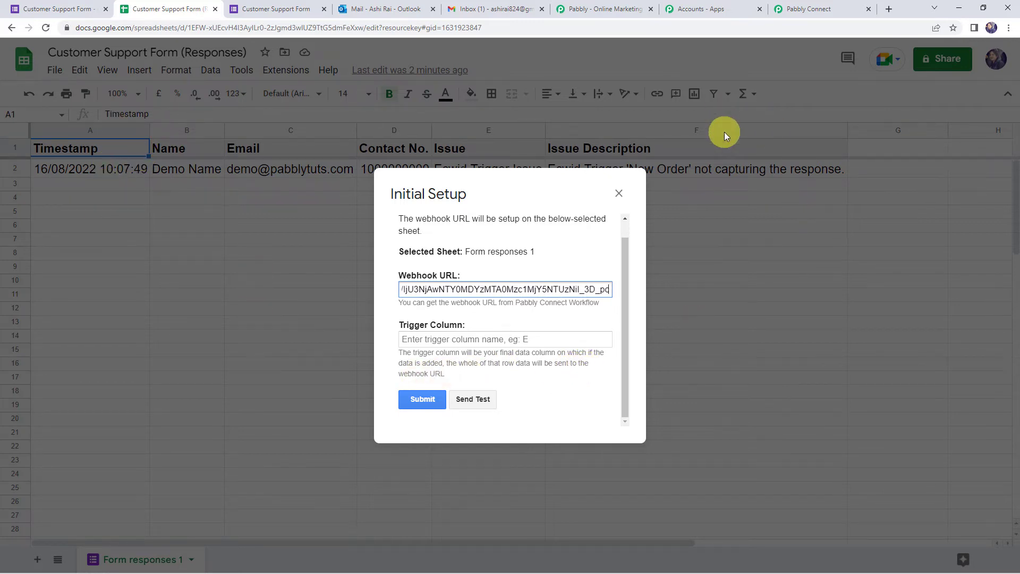
- Set the trigger column to F, send a test row, and submit the webhook setup
click(492, 340)
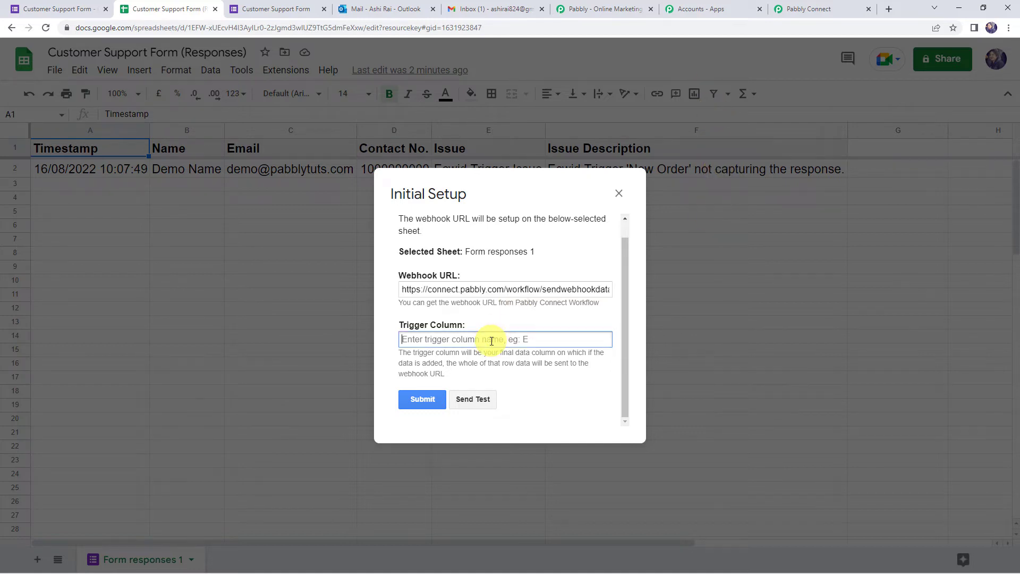
text(F)
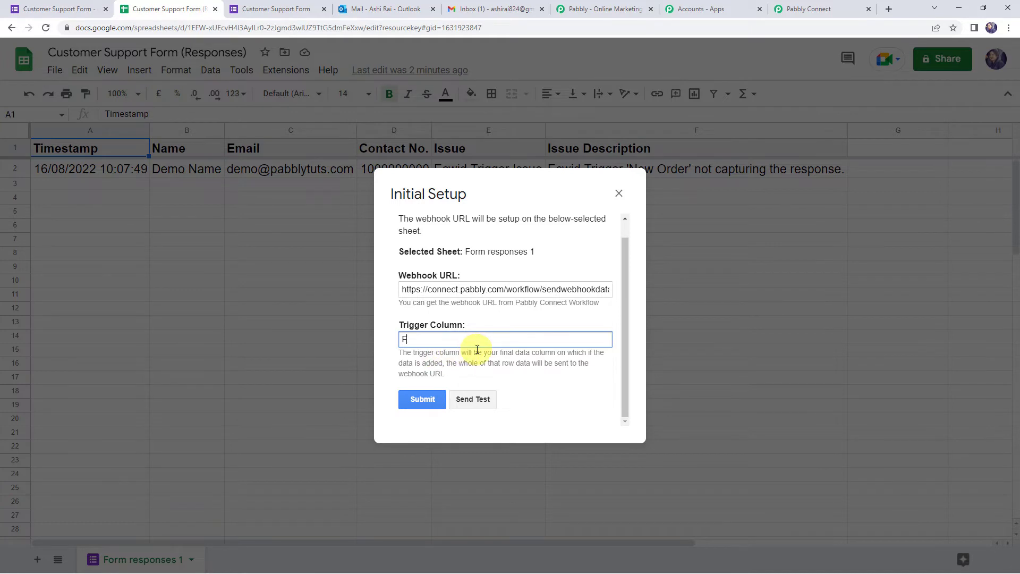
click(491, 405)
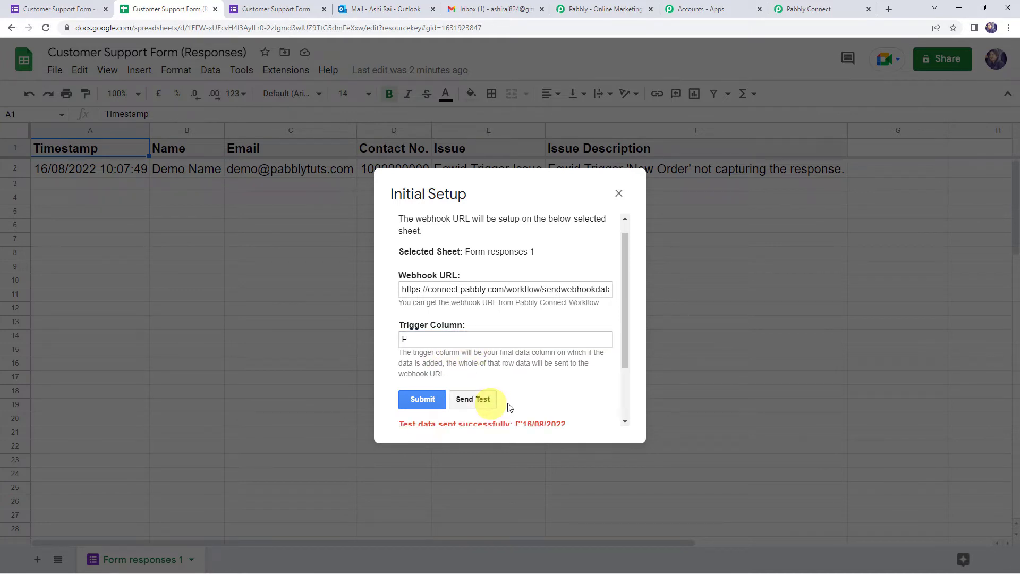
scroll(516, 372, down, 2)
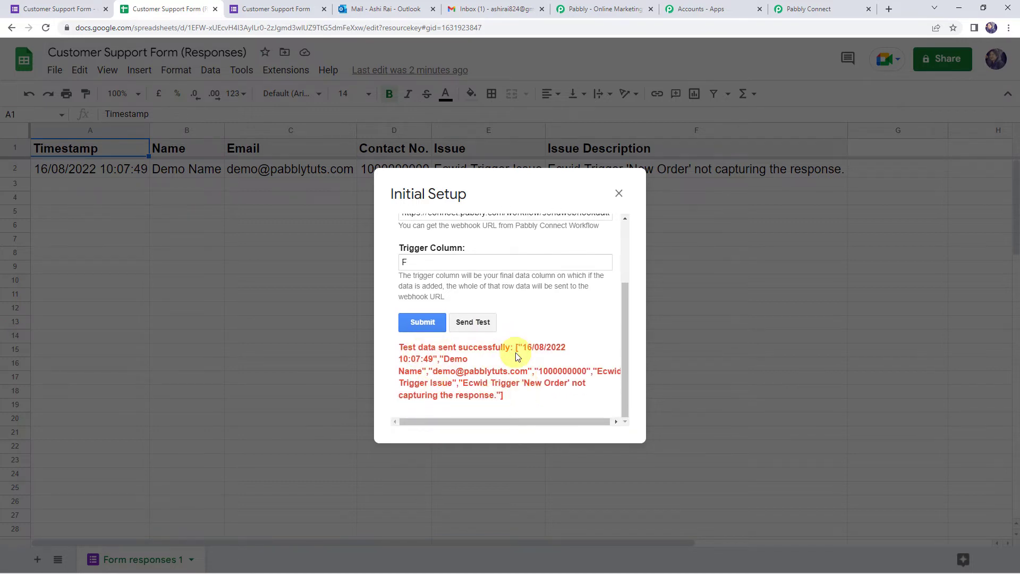
click(423, 323)
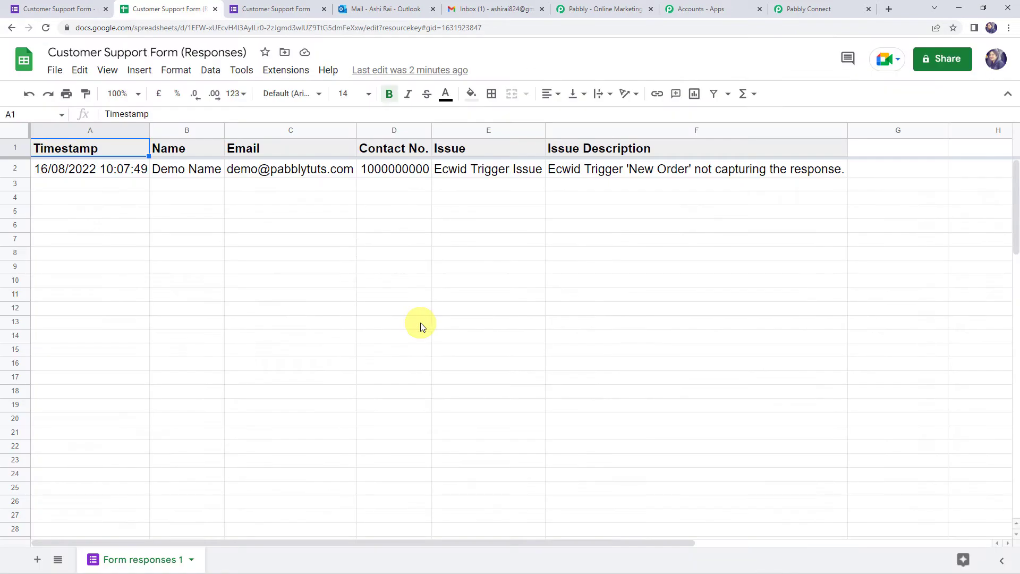
- Enable Send On Event under Pabbly Connect Webhooks and confirm it is switched on
click(281, 76)
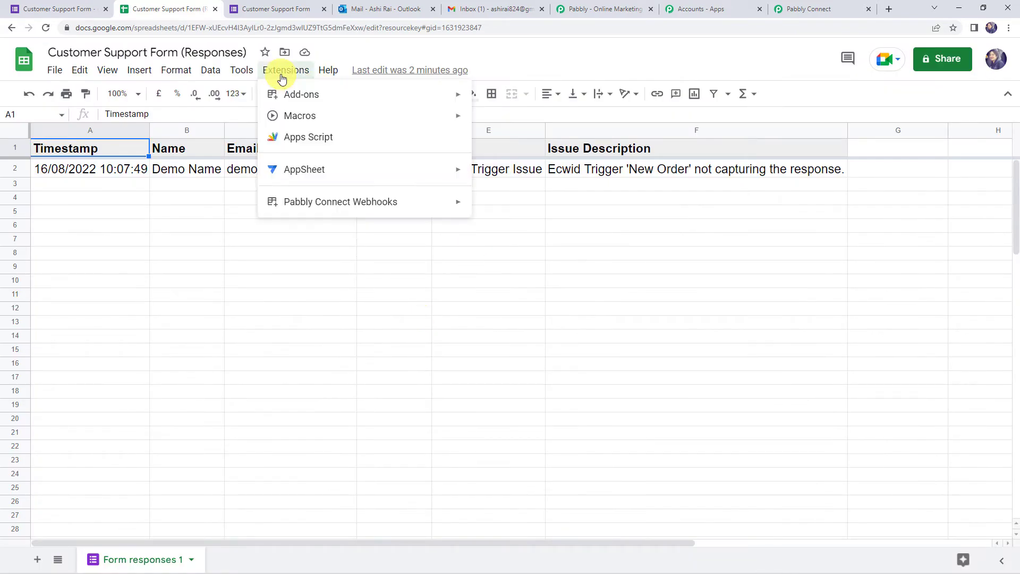
mouse_move(303, 204)
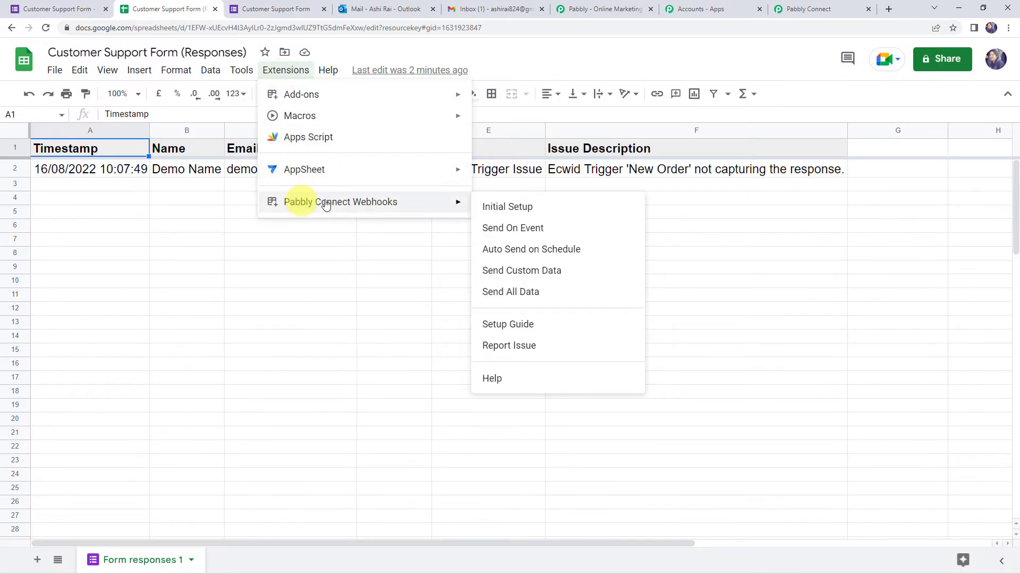
click(534, 229)
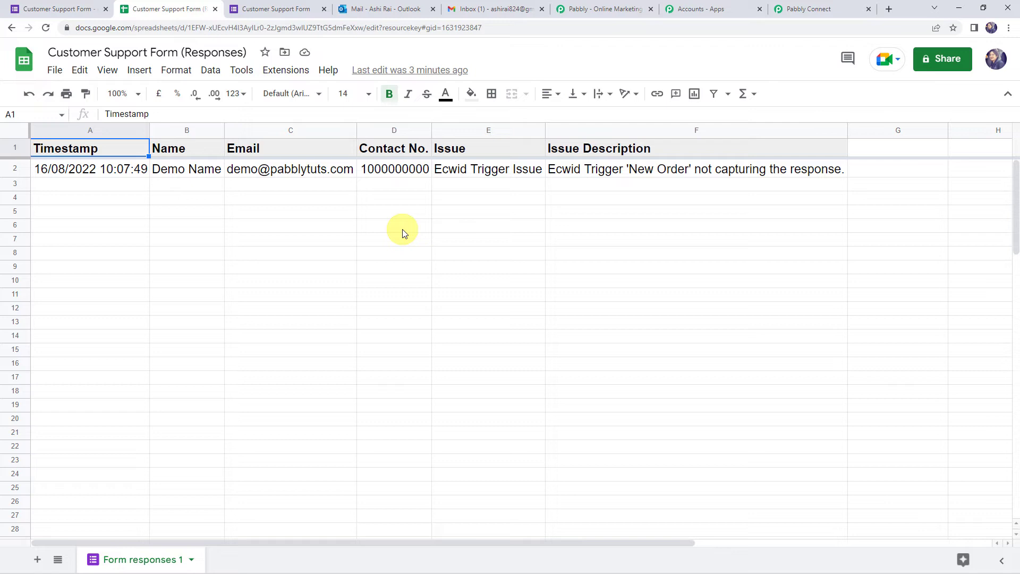
click(285, 70)
mouse_move(326, 204)
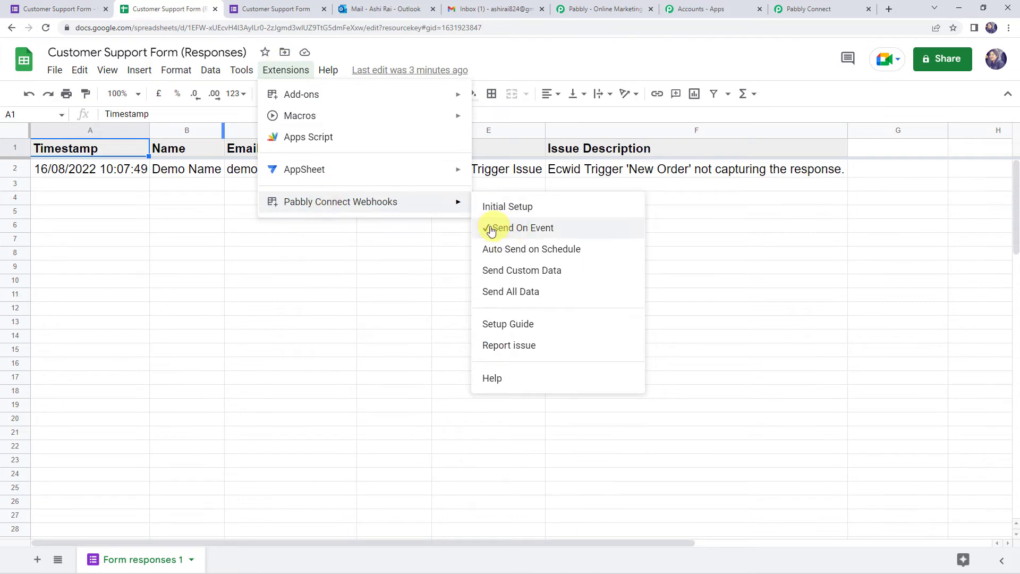
click(410, 251)
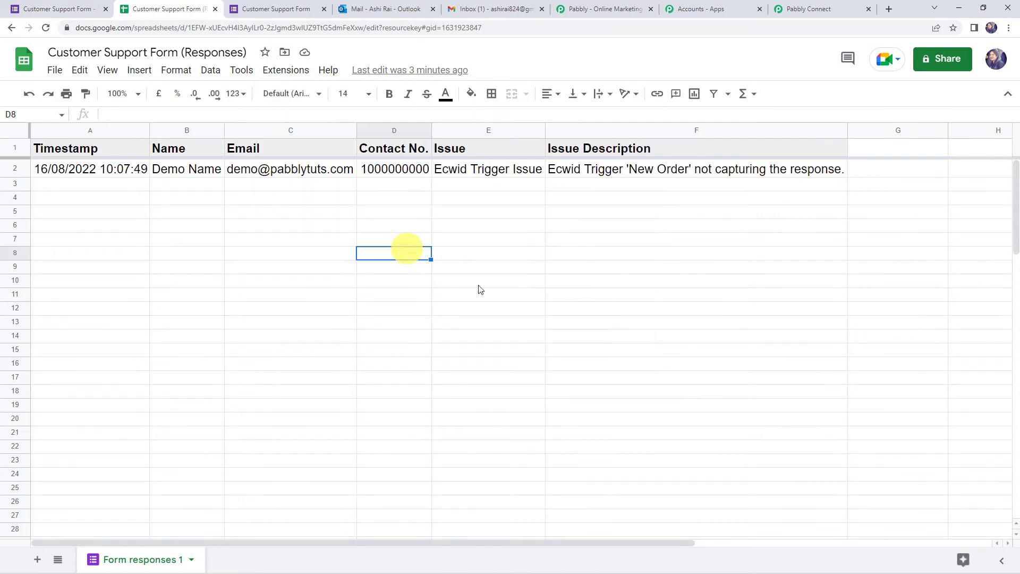
click(827, 9)
- Check the captured Timestamp, Name, Email, Contact No., Issue and sheet values in the trigger response
scroll(209, 281, down, 6)
scroll(209, 282, down, 1)
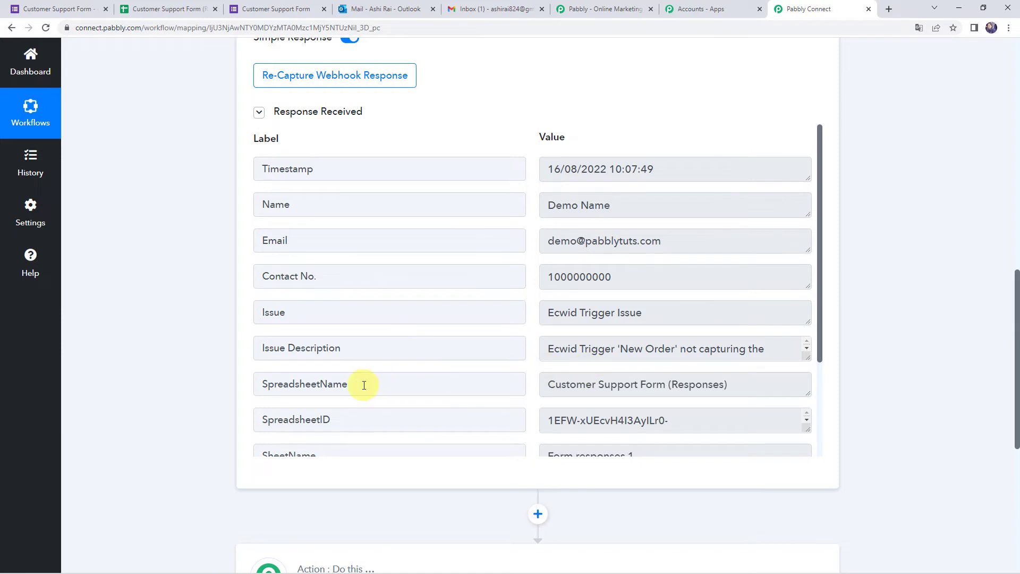
scroll(584, 388, down, 1)
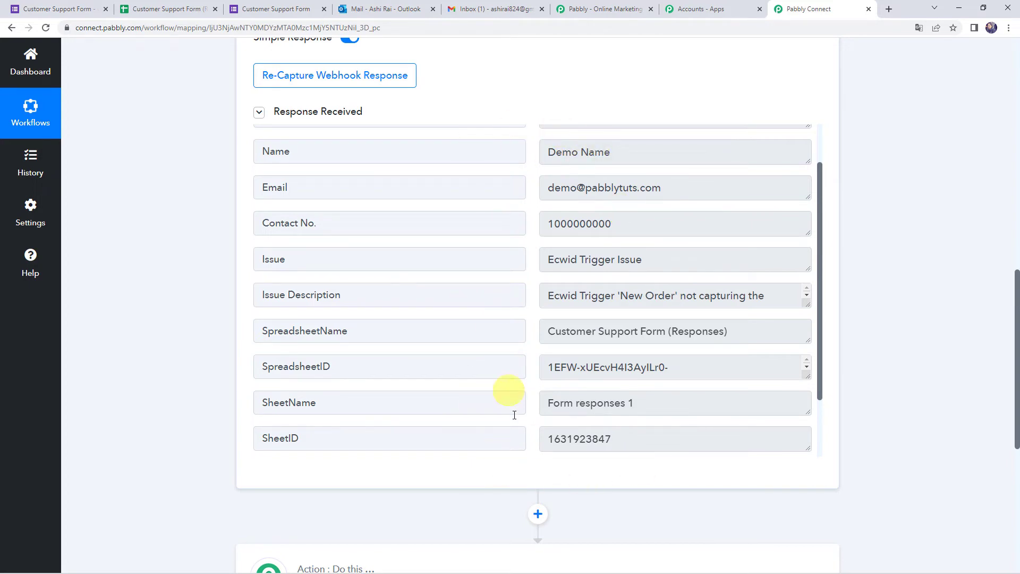
scroll(596, 440, up, 1)
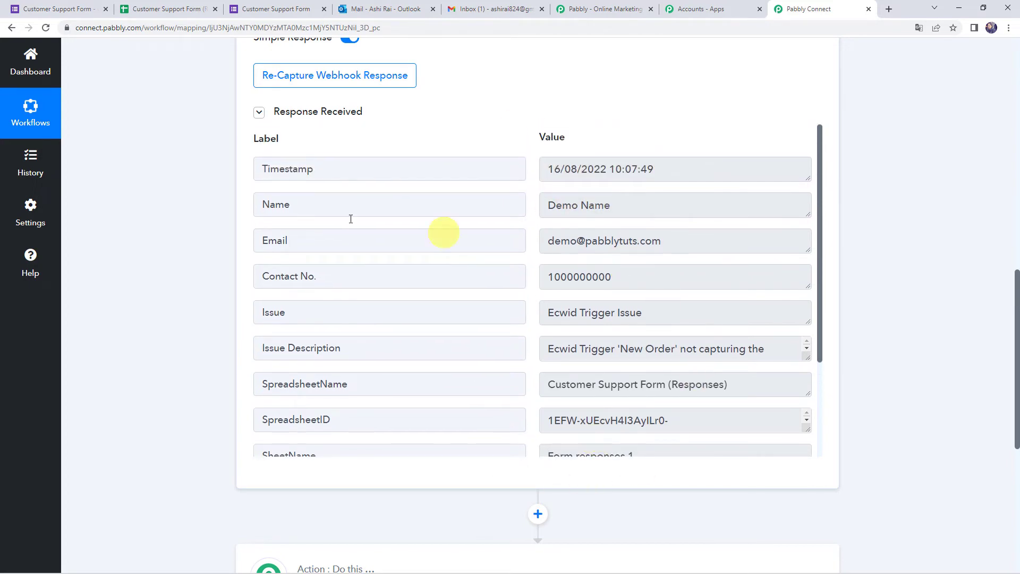
drag(712, 239, 544, 230)
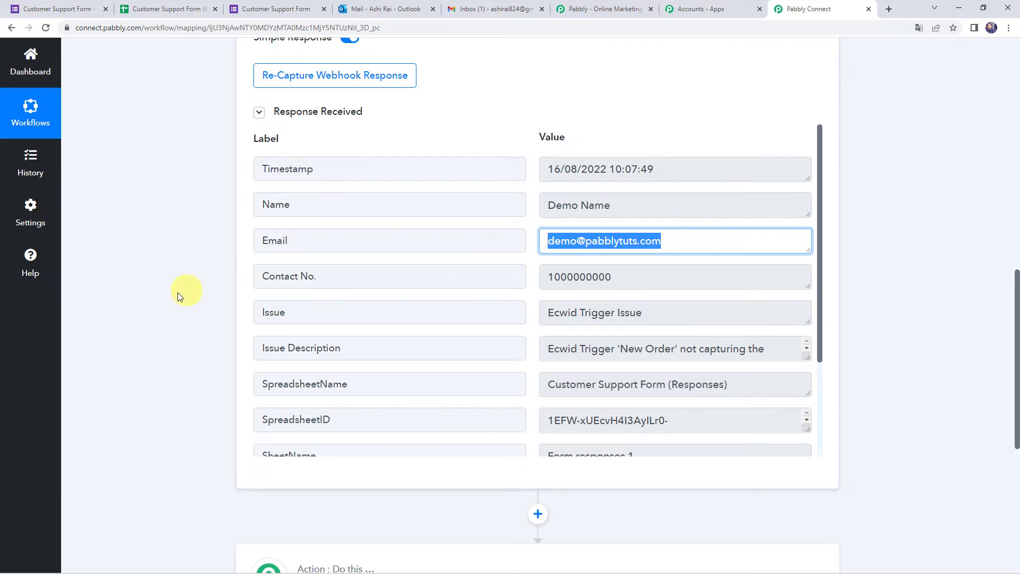
scroll(178, 294, down, 7)
click(471, 219)
- Set the action app to Microsoft Office 365 with the Send Mail action event
click(365, 288)
text(Mi)
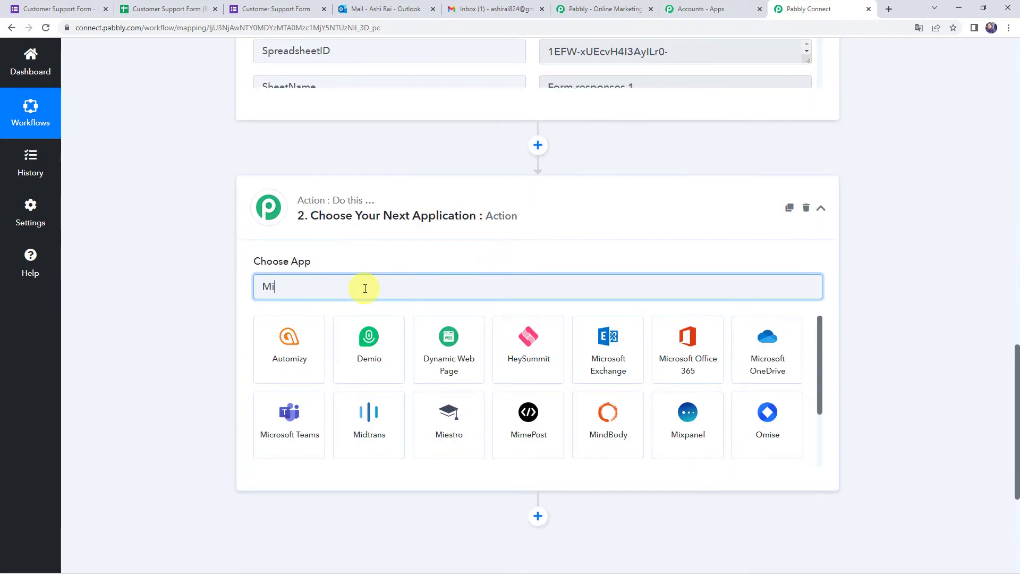
text(cr)
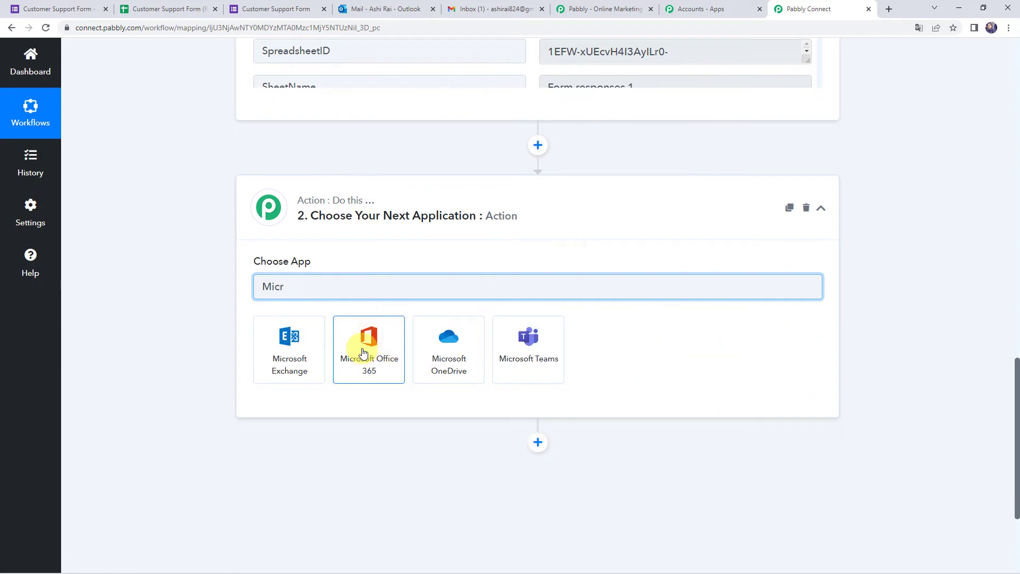
click(376, 378)
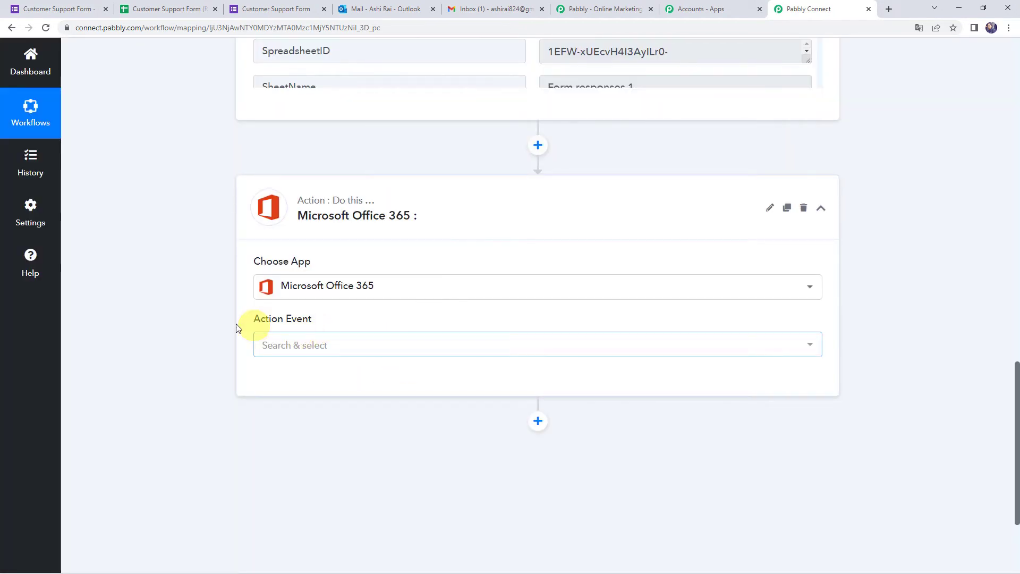
click(294, 349)
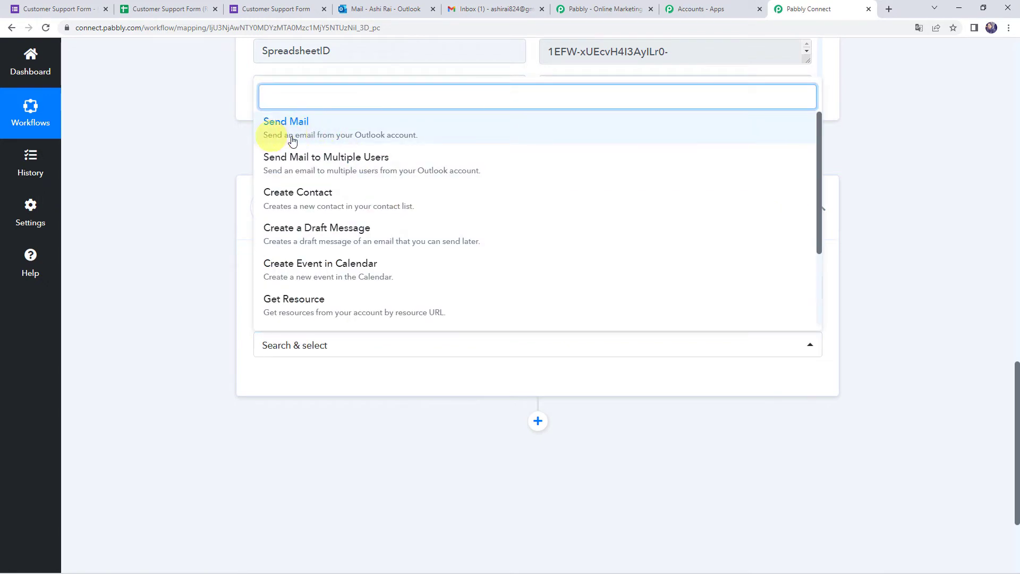
click(391, 133)
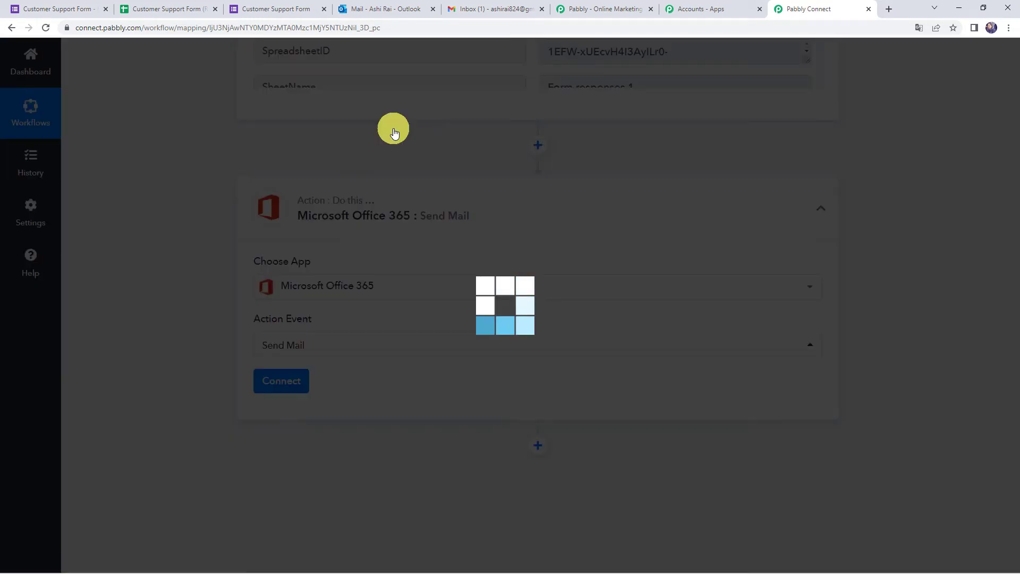
- Add a new Microsoft Office 365 connection, choosing the Outlook account and granting Pabbly Connect permissions
click(280, 383)
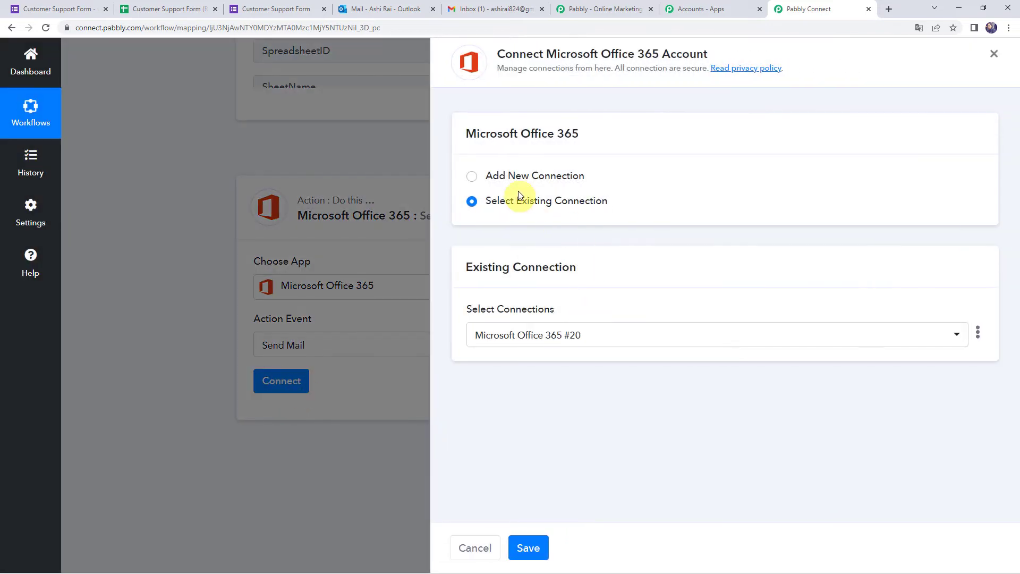
click(512, 177)
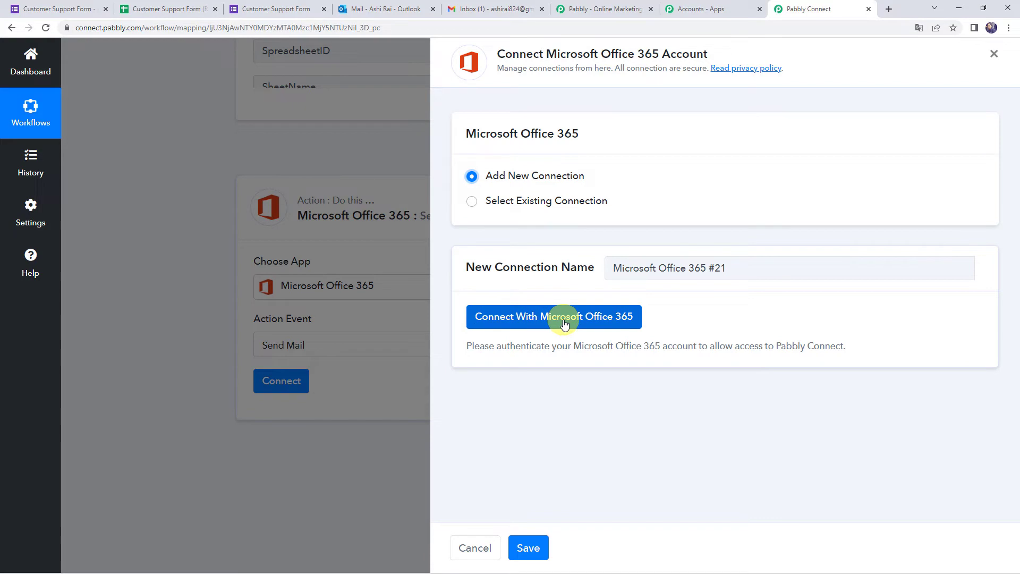
click(624, 318)
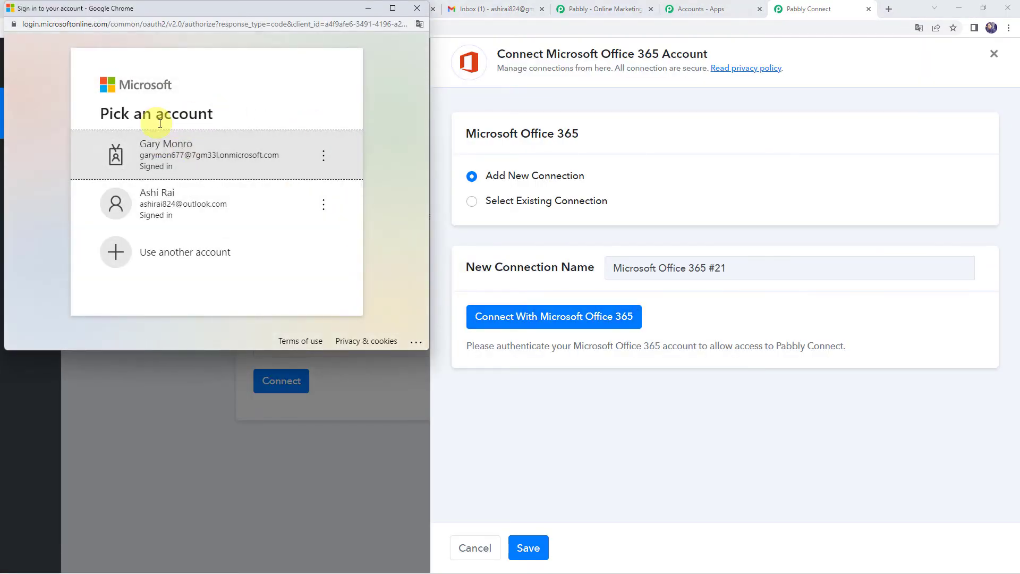
click(195, 198)
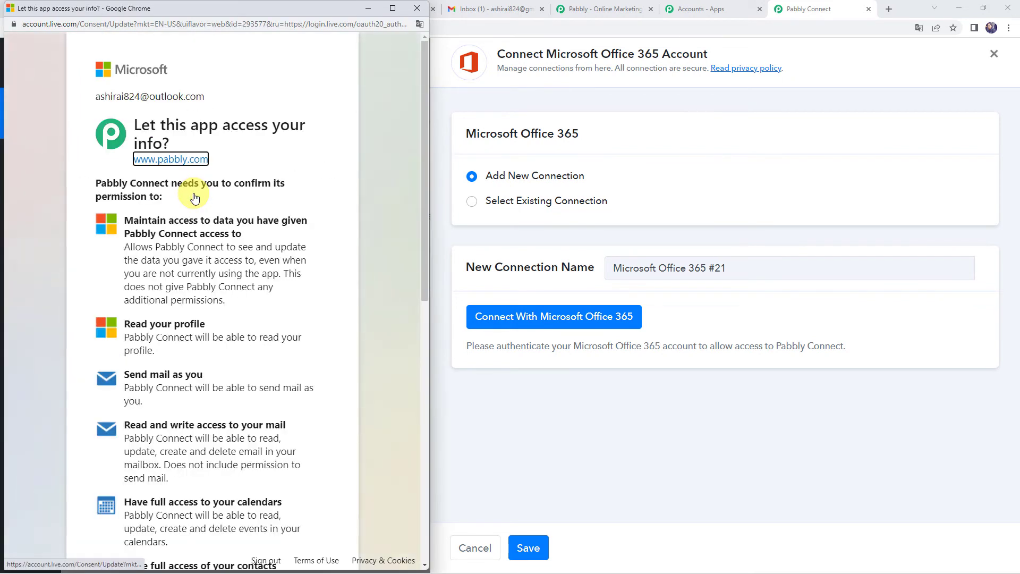
scroll(335, 289, down, 10)
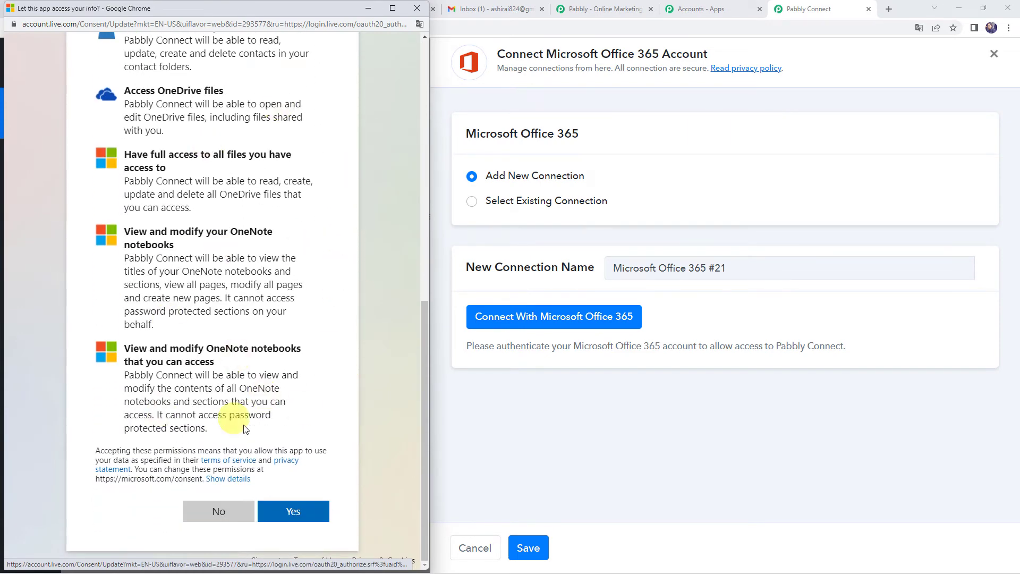
click(283, 513)
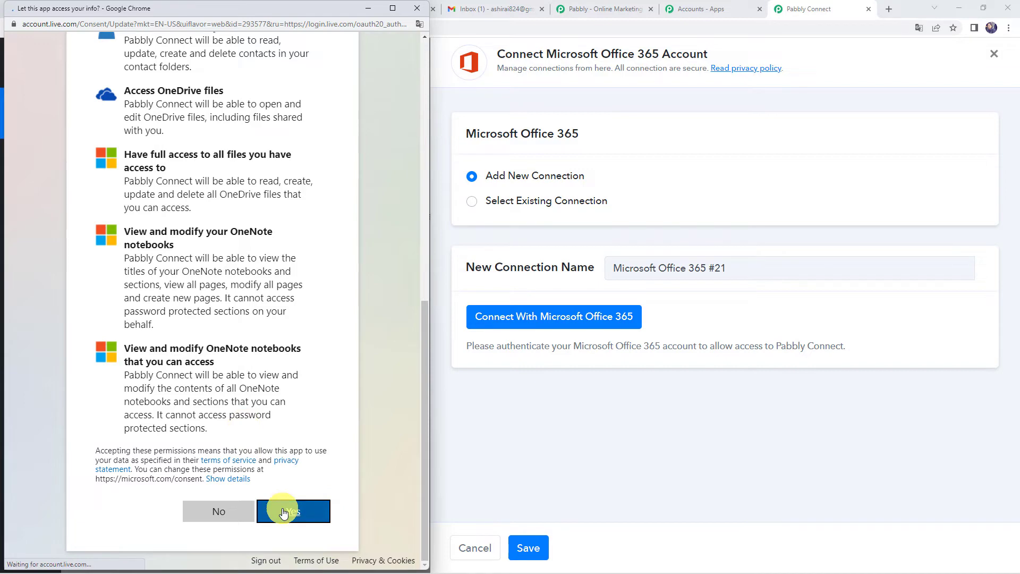
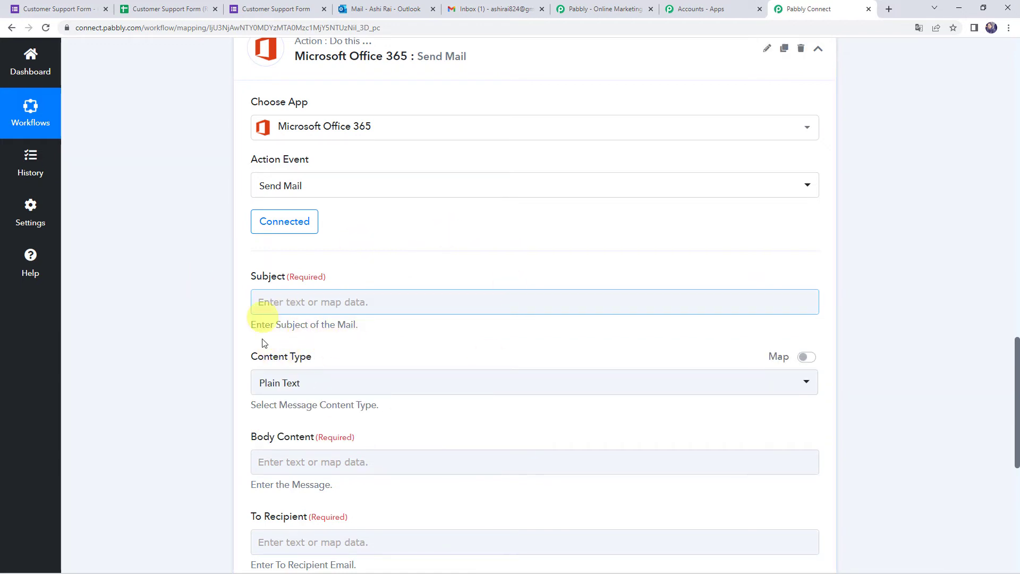
- Paste 'Thank you for contacting Pabbly Connect' into the Send Mail Subject field
click(267, 302)
text(Thank you for contacting Pabbly Connect)
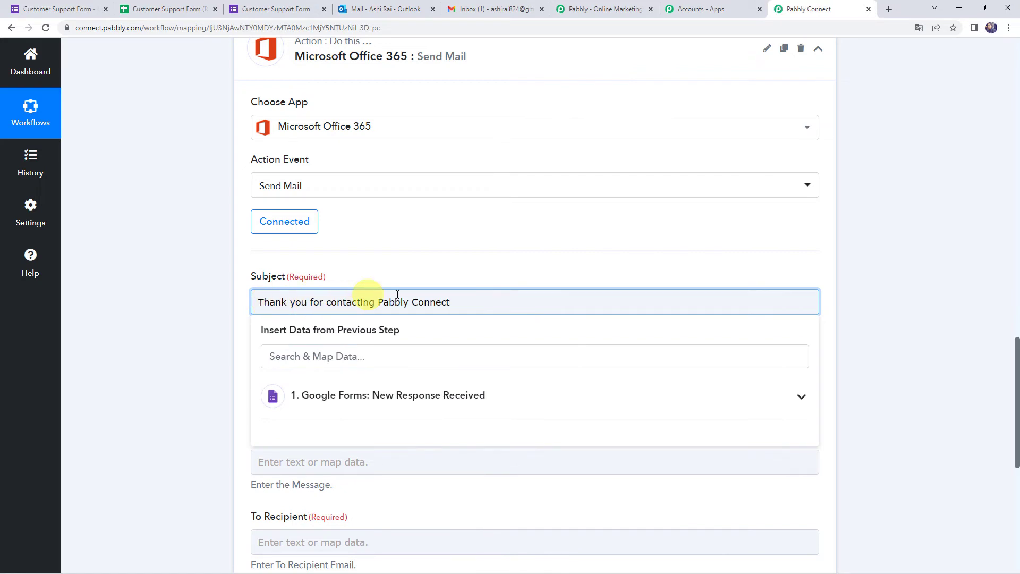
click(211, 381)
- Keep Content Type as Plain Text and paste the prepared apology reply into Body Content
scroll(211, 382, down, 4)
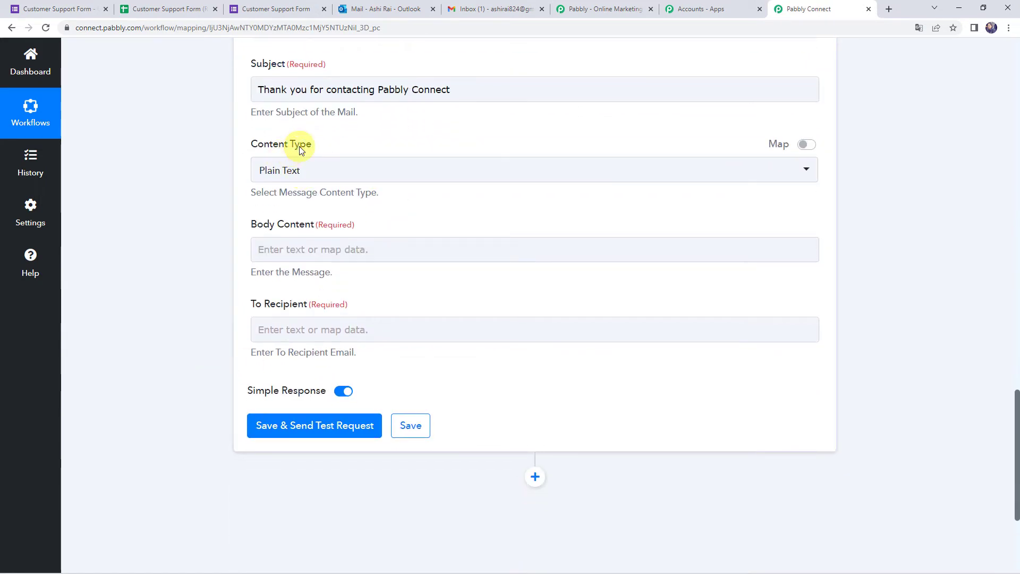
click(305, 177)
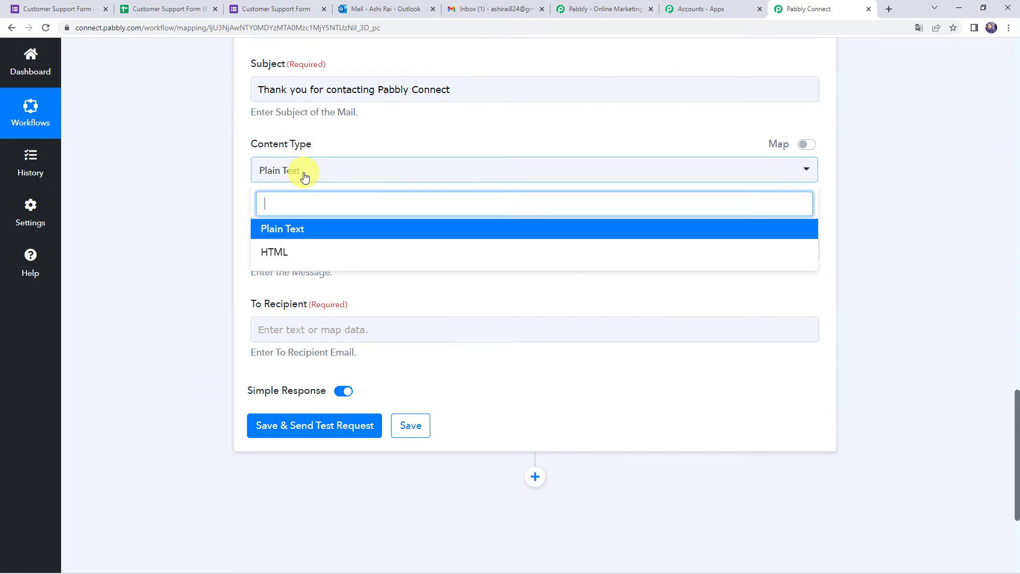
click(301, 229)
click(261, 249)
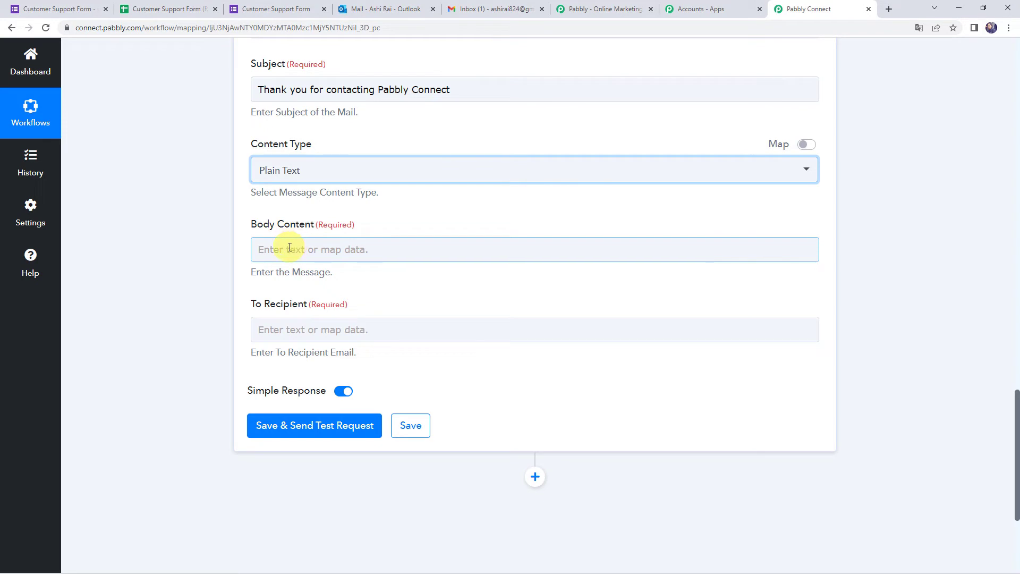
text(Hello  I’m sorry to hear you’re having trouble with our platform. I’ve addressed your with our Technical Support team. They’ll be reaching out soon. Let me know if I can help you with anything else in the meantime.  Thank you for your patience.  Regards, Pabbly Team.)
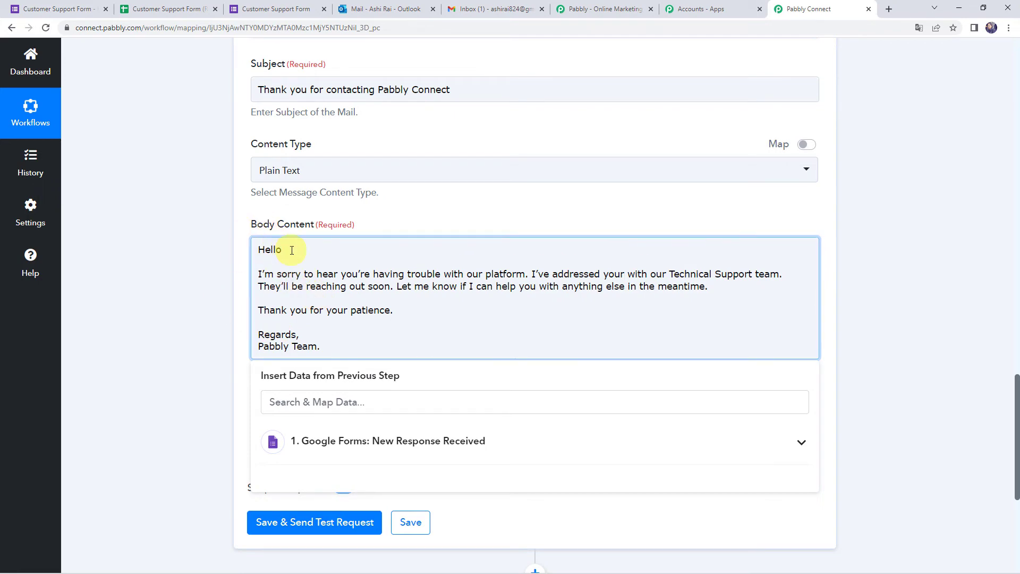
- Insert the Google Forms Name field right after 'Hello' in the body
scroll(203, 299, up, 10)
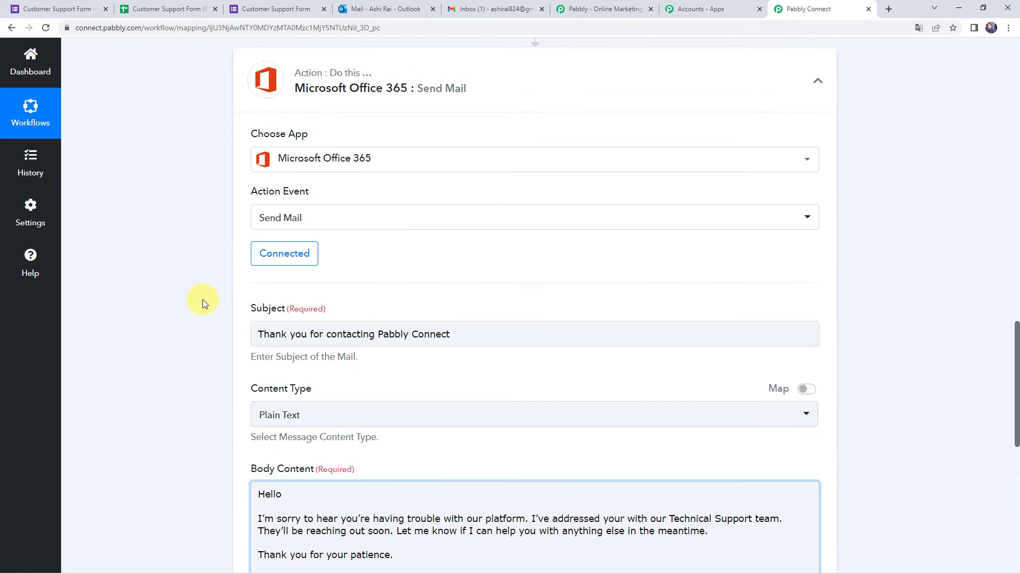
scroll(202, 299, up, 4)
triple_click(611, 314)
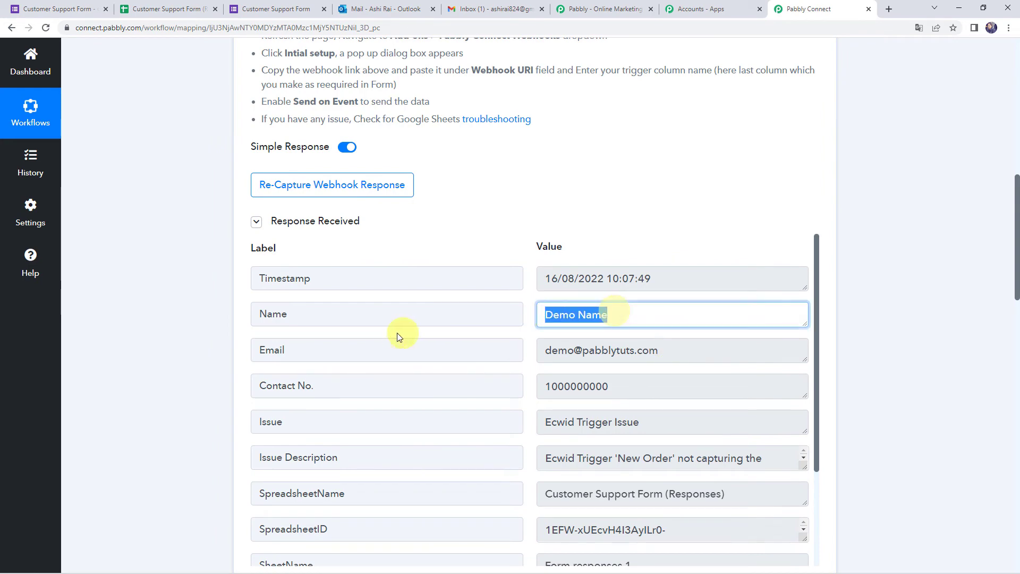
scroll(107, 384, down, 12)
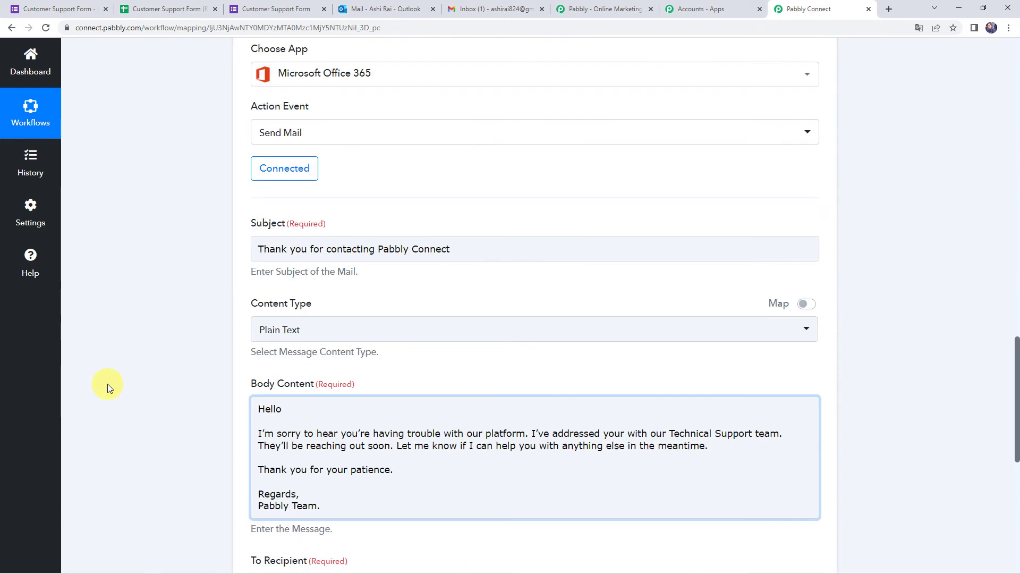
scroll(157, 410, down, 2)
click(298, 295)
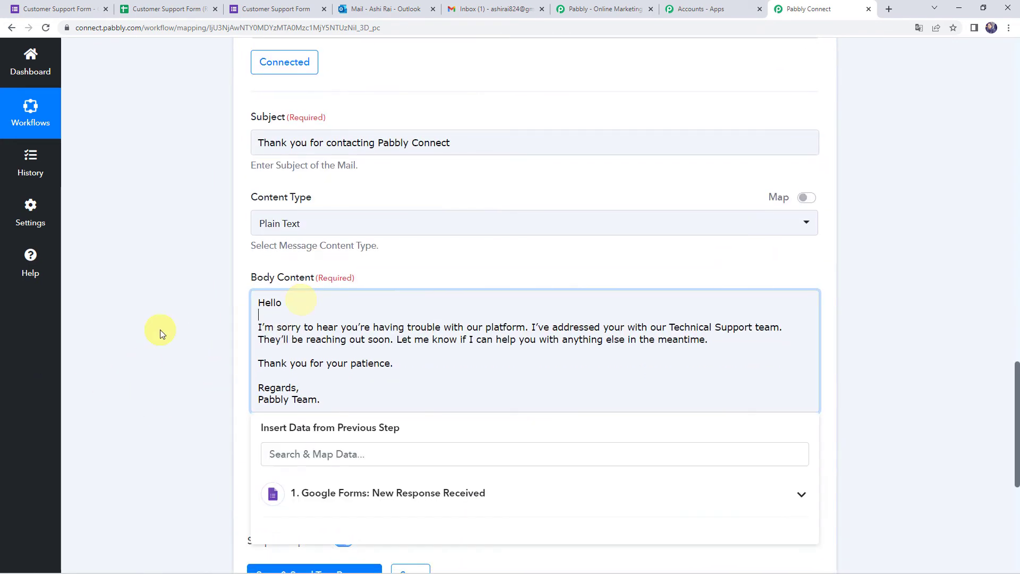
scroll(160, 330, down, 2)
scroll(161, 330, down, 1)
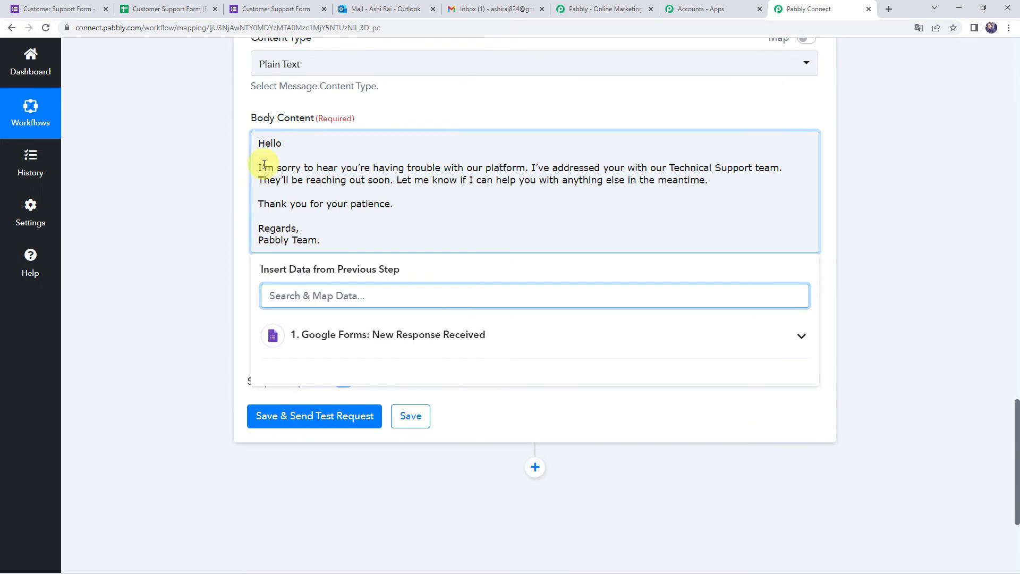
click(277, 145)
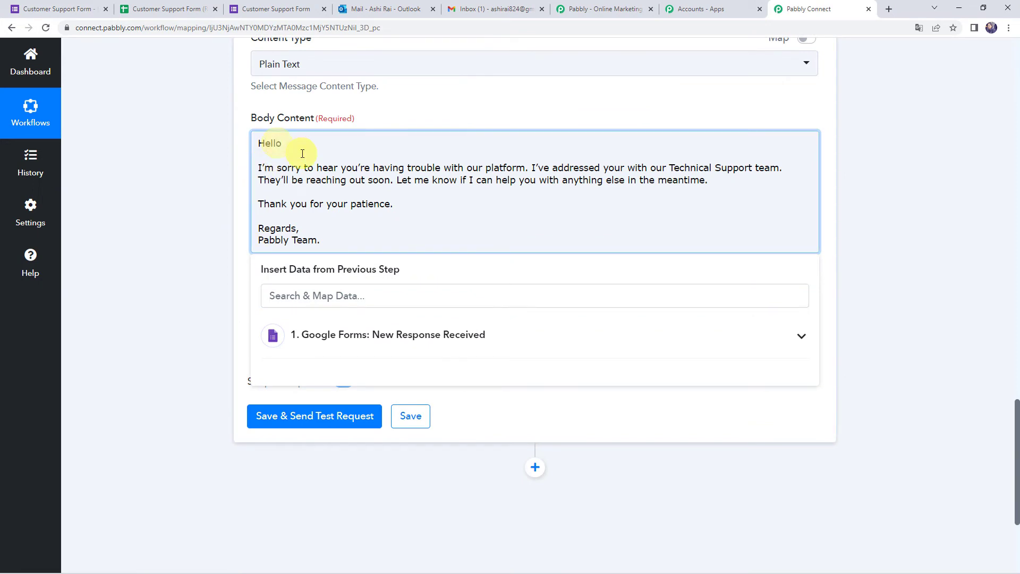
click(336, 335)
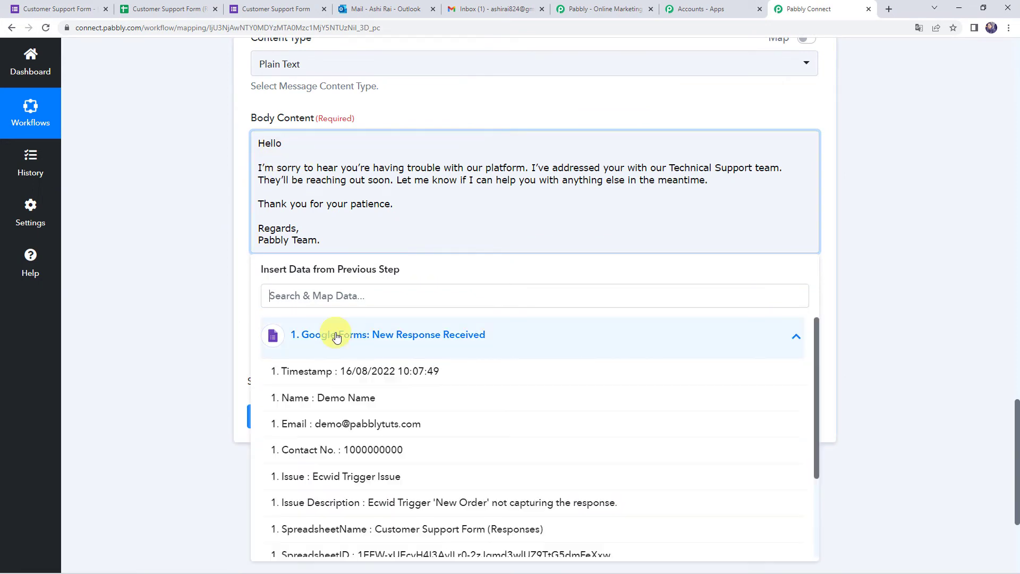
click(319, 400)
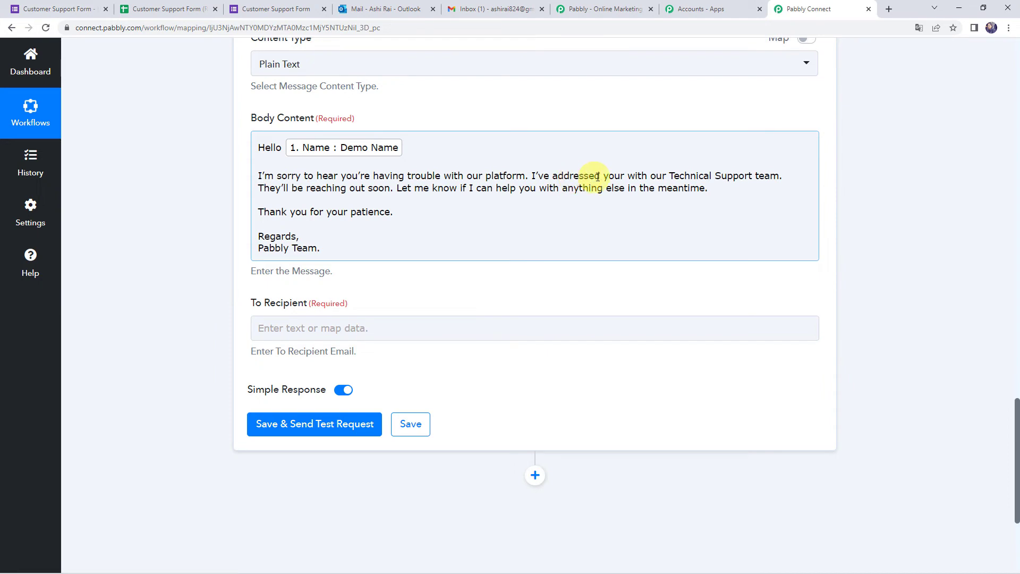
- Insert the Google Forms Issue field after the word 'your' in the body
click(626, 176)
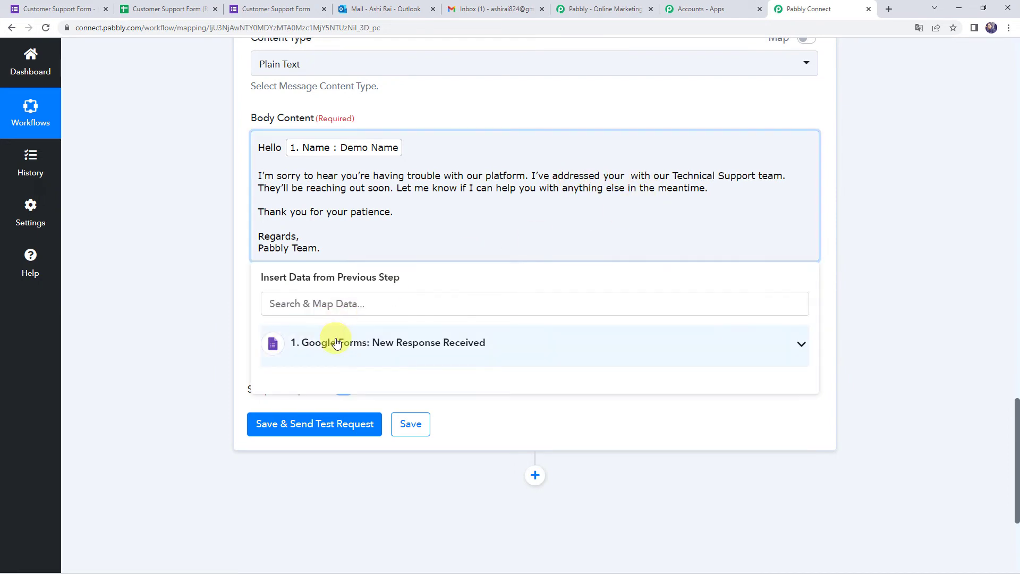
click(331, 342)
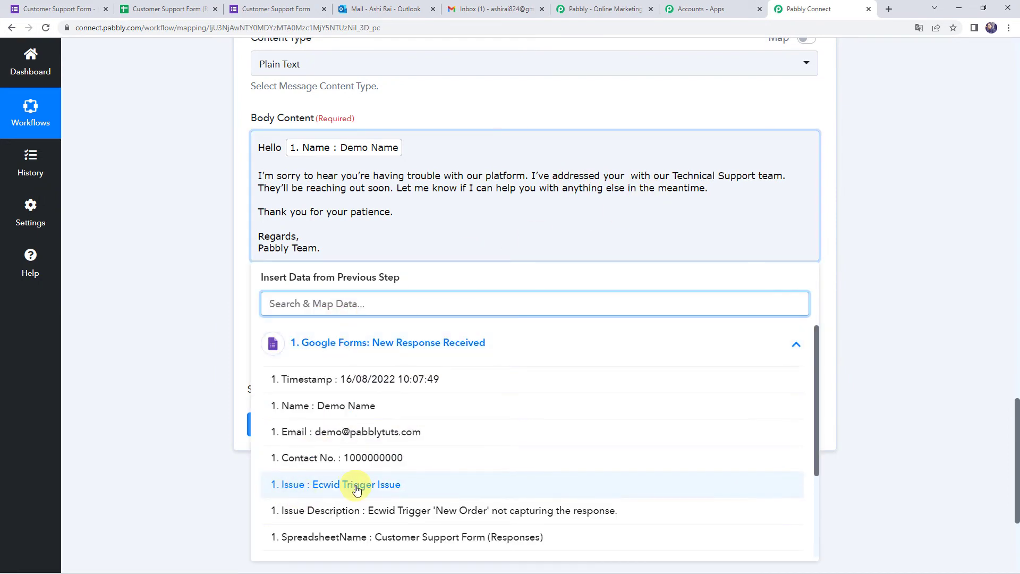
click(352, 485)
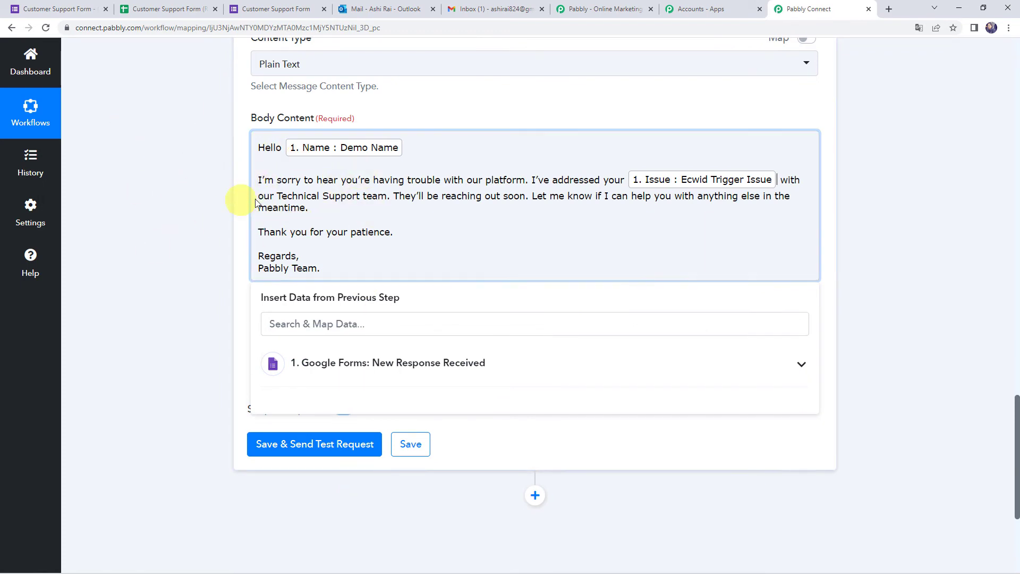
click(209, 216)
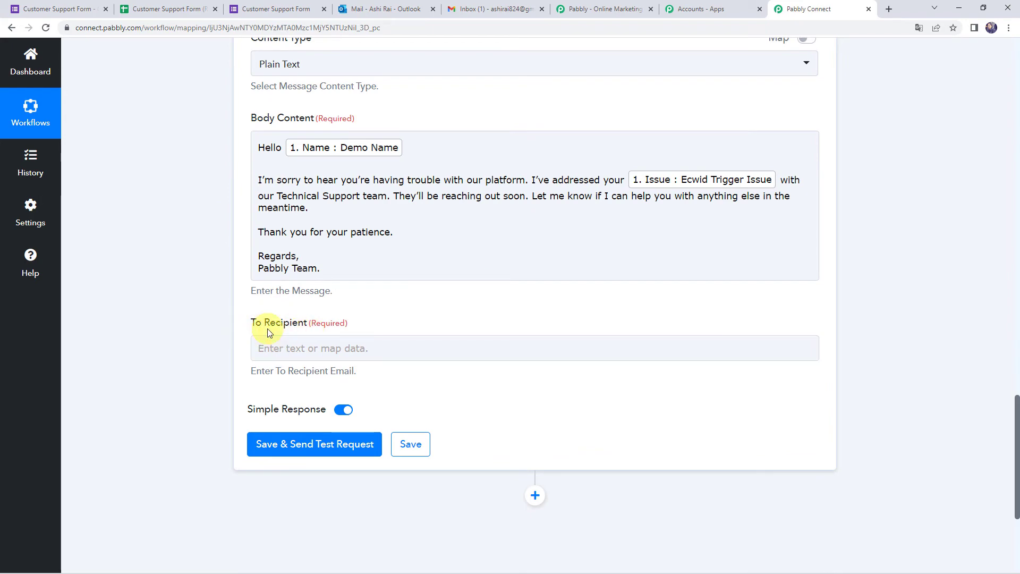
- Map the form's Email field into To Recipient and send a test mail, getting status 202
scroll(170, 343, up, 15)
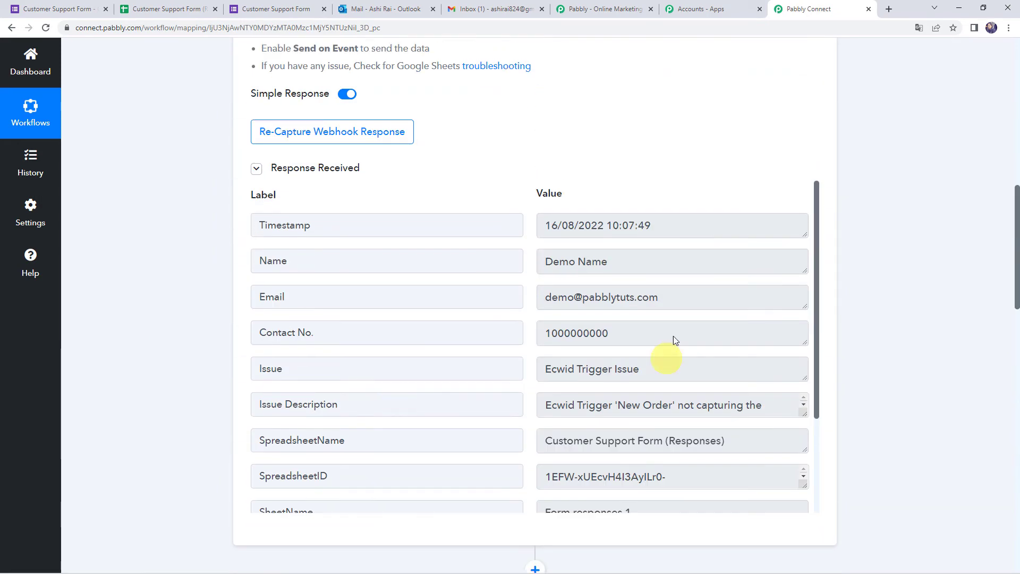
drag(679, 296, 481, 297)
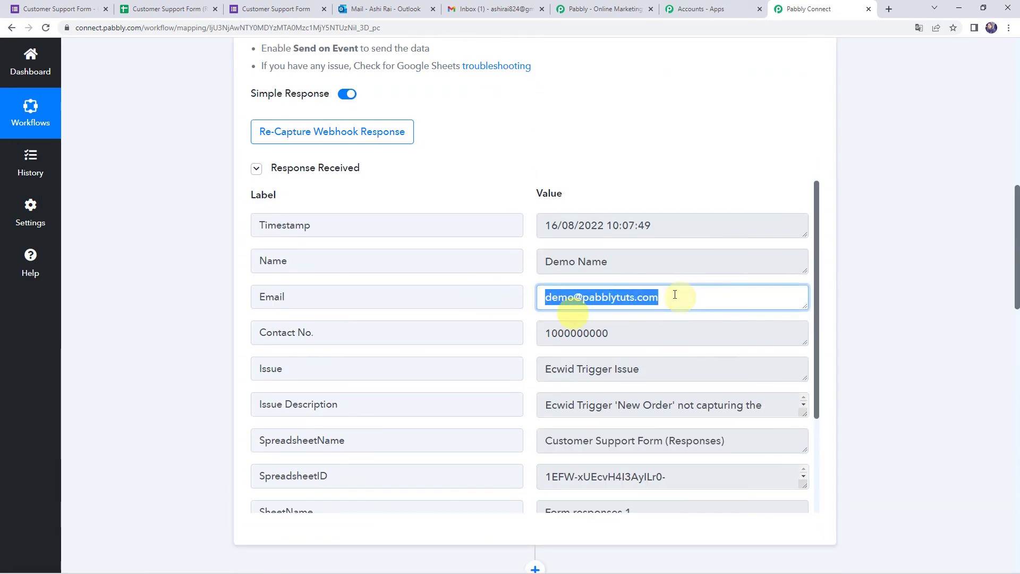
scroll(142, 419, down, 15)
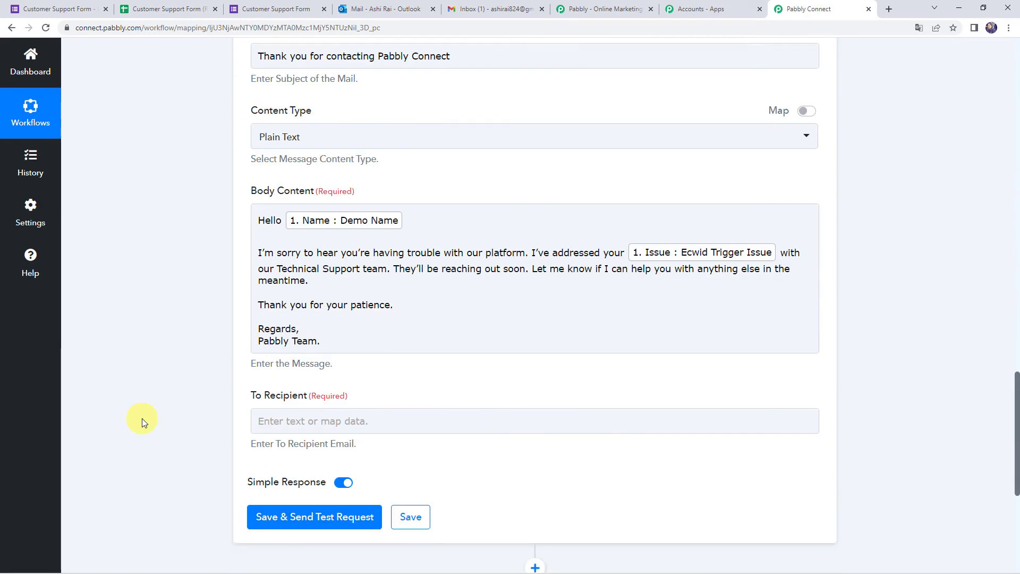
click(285, 348)
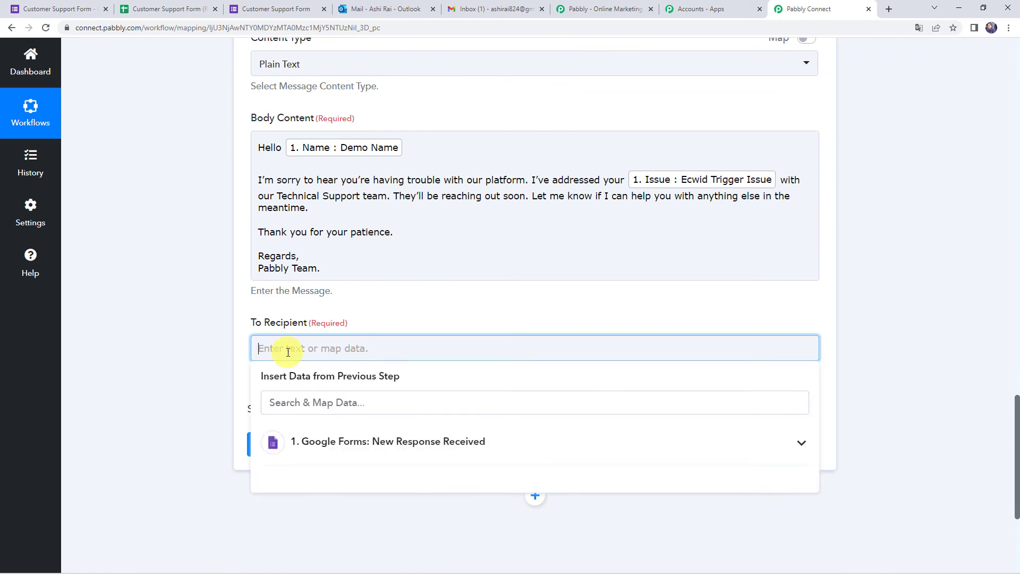
click(334, 447)
scroll(335, 447, down, 3)
scroll(295, 453, up, 2)
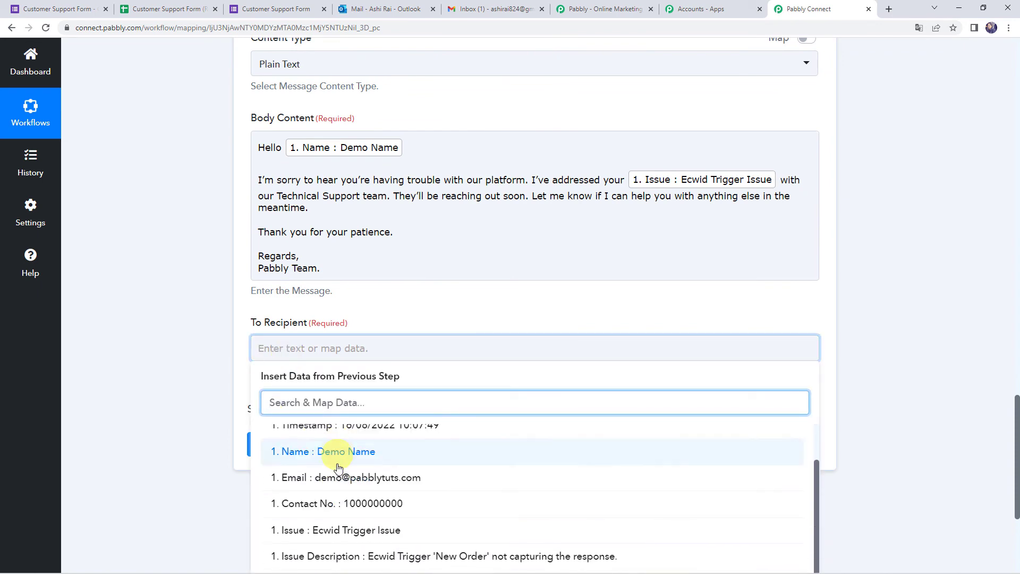
click(338, 481)
click(142, 328)
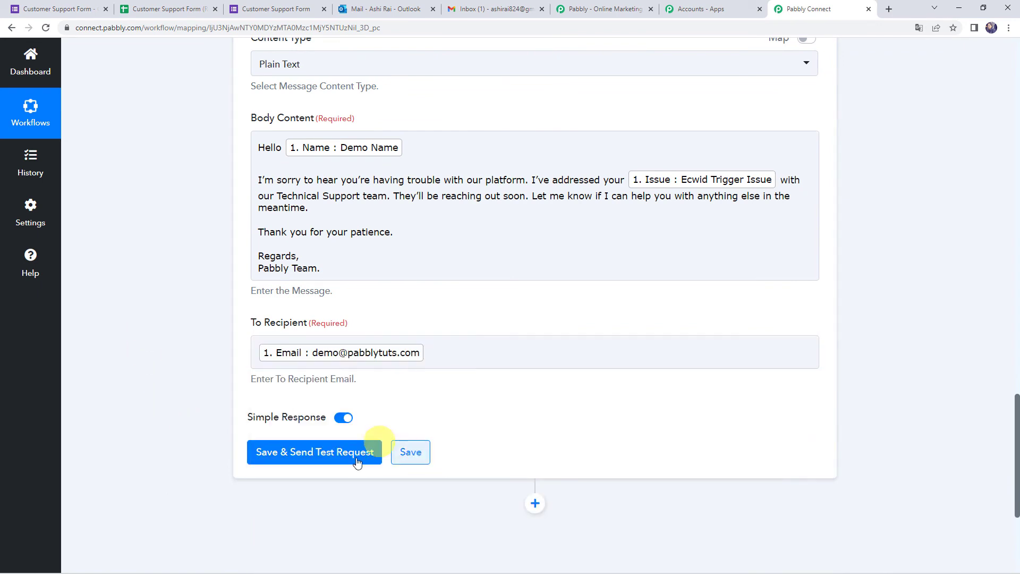
click(326, 454)
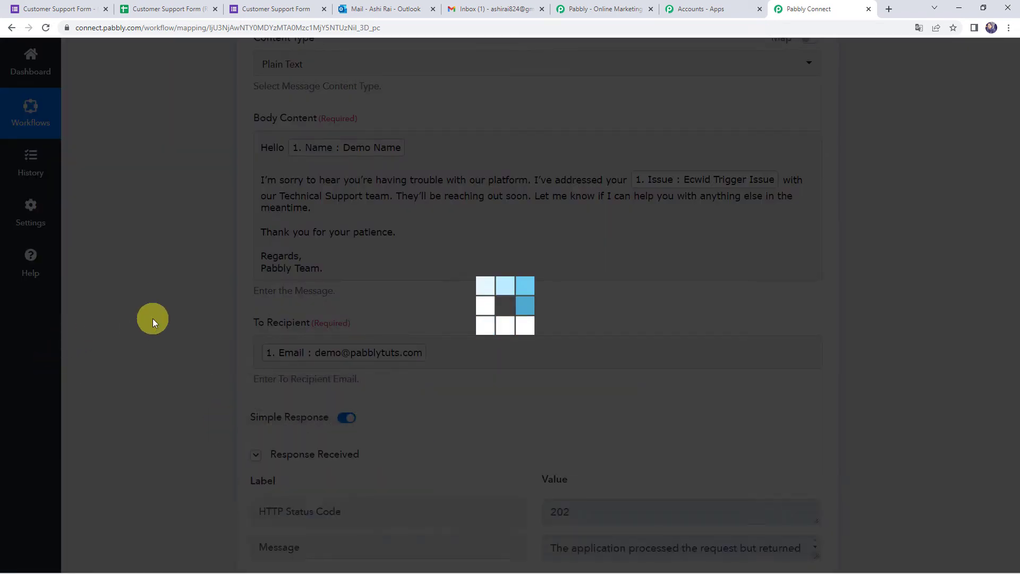
scroll(152, 318, down, 3)
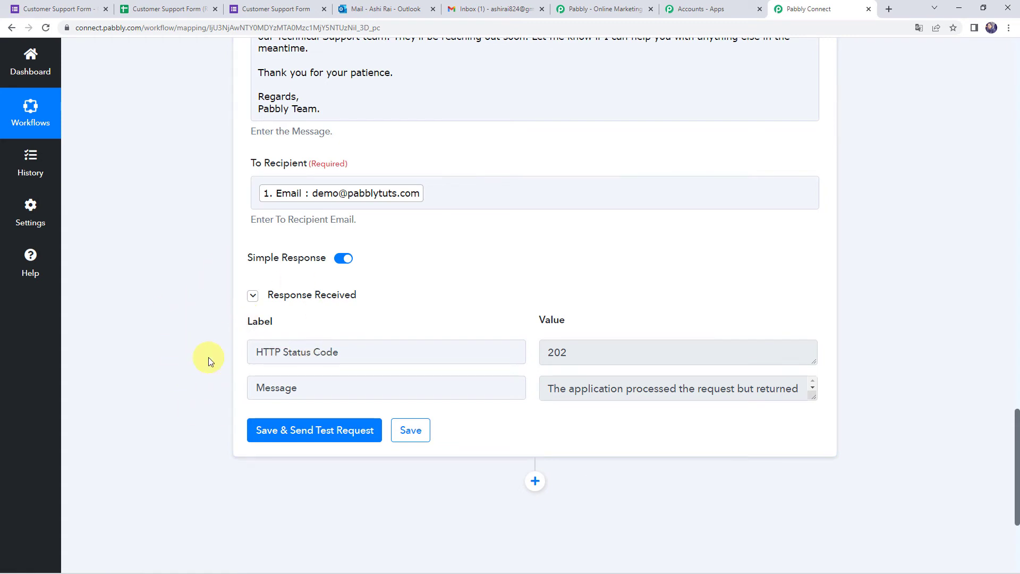
- Open the sent thank-you mail in Outlook Sent Items and verify the Ecwid Trigger Issue text
click(370, 12)
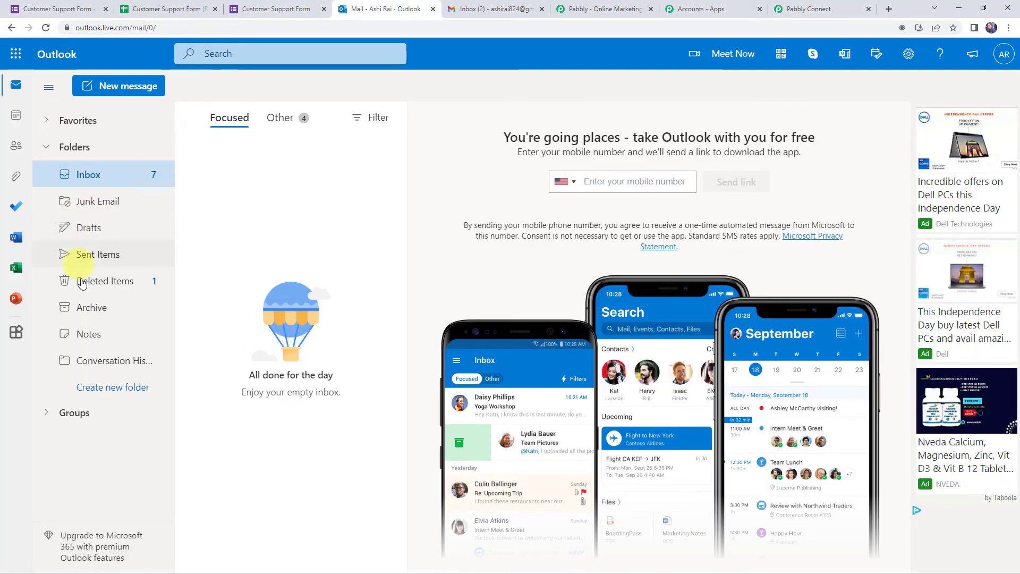
click(95, 256)
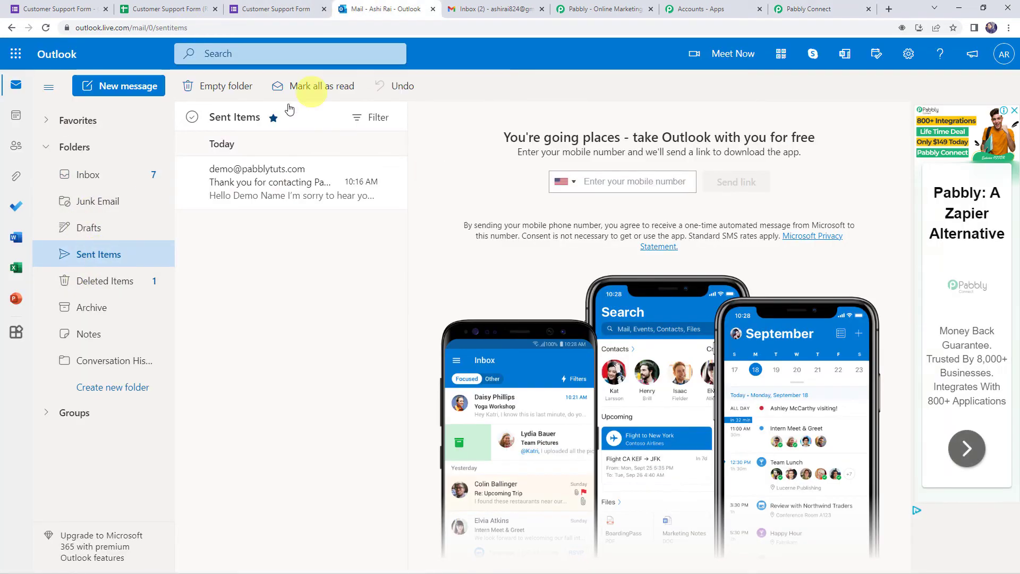
click(273, 193)
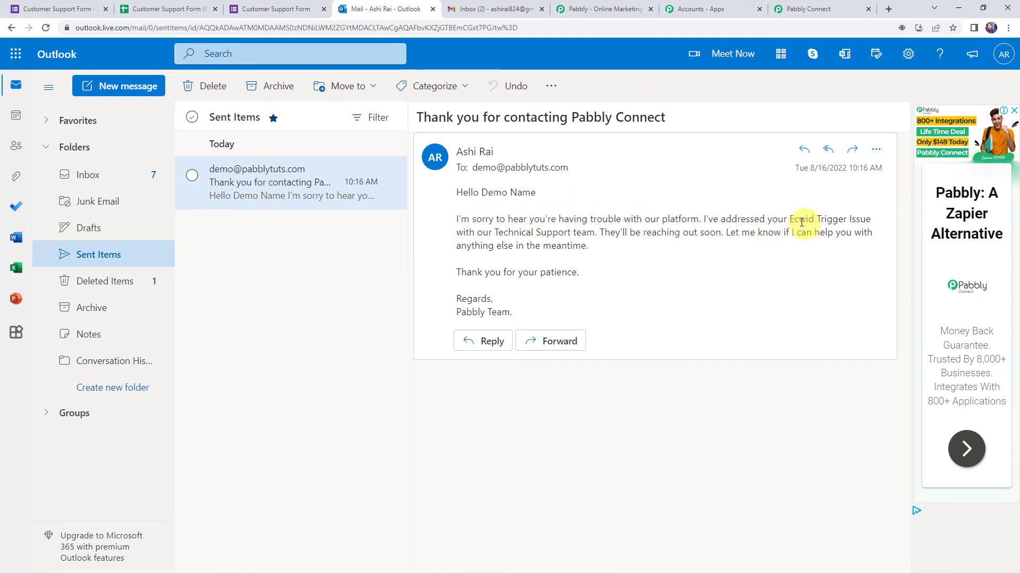
drag(790, 219, 871, 219)
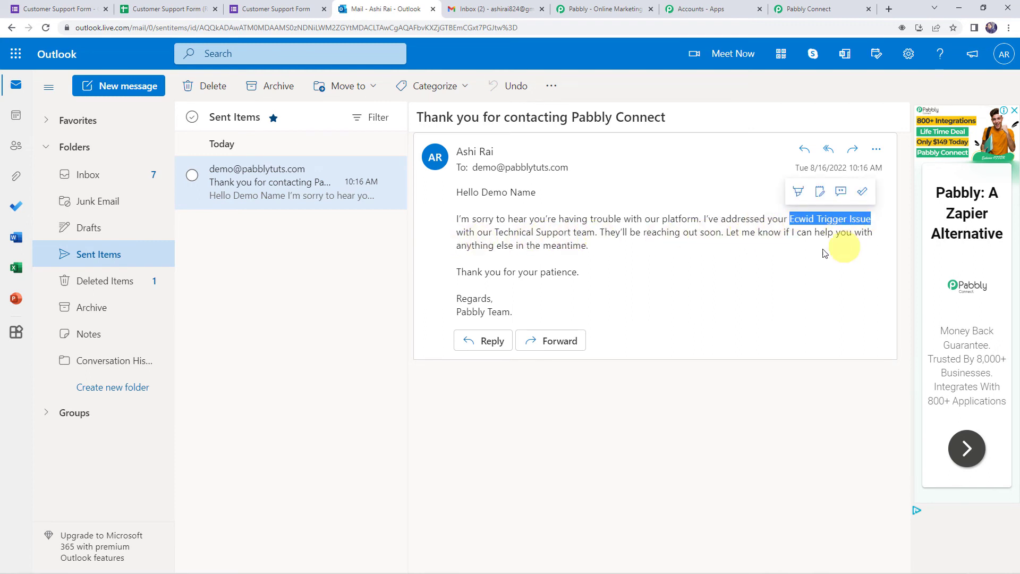
click(684, 274)
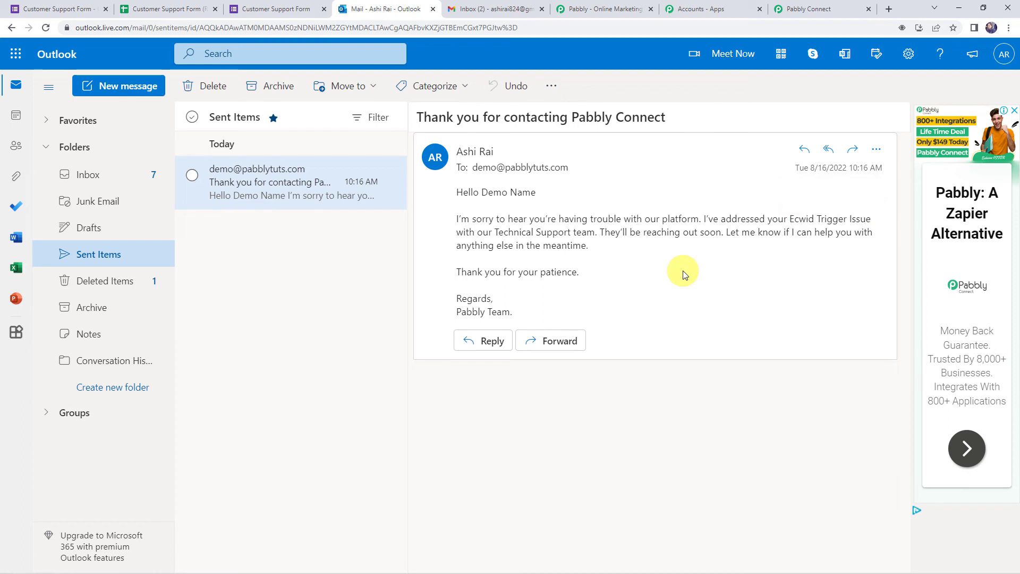
- Check the recipient's contact card, then go to the Gmail inbox
click(476, 169)
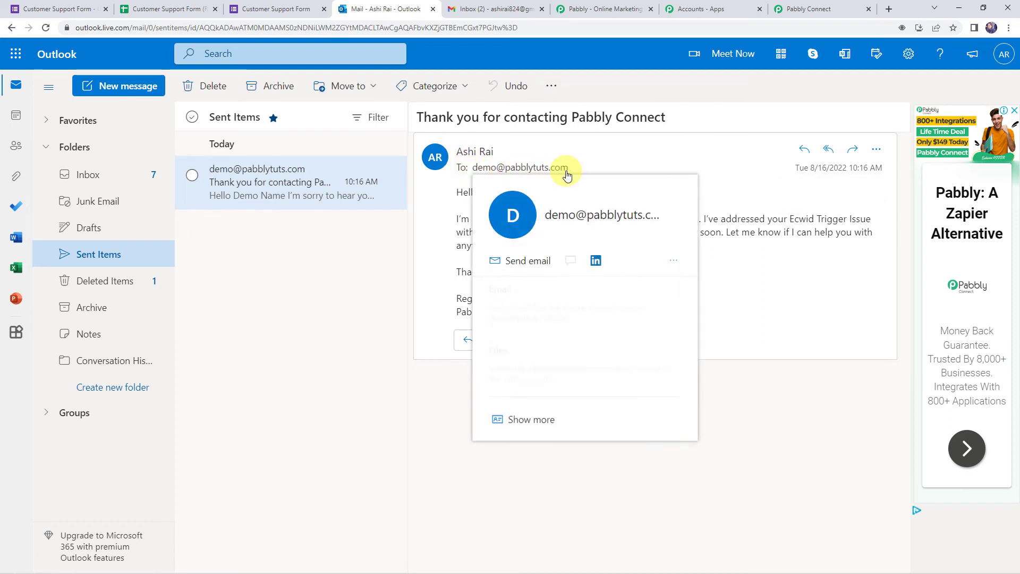
click(324, 343)
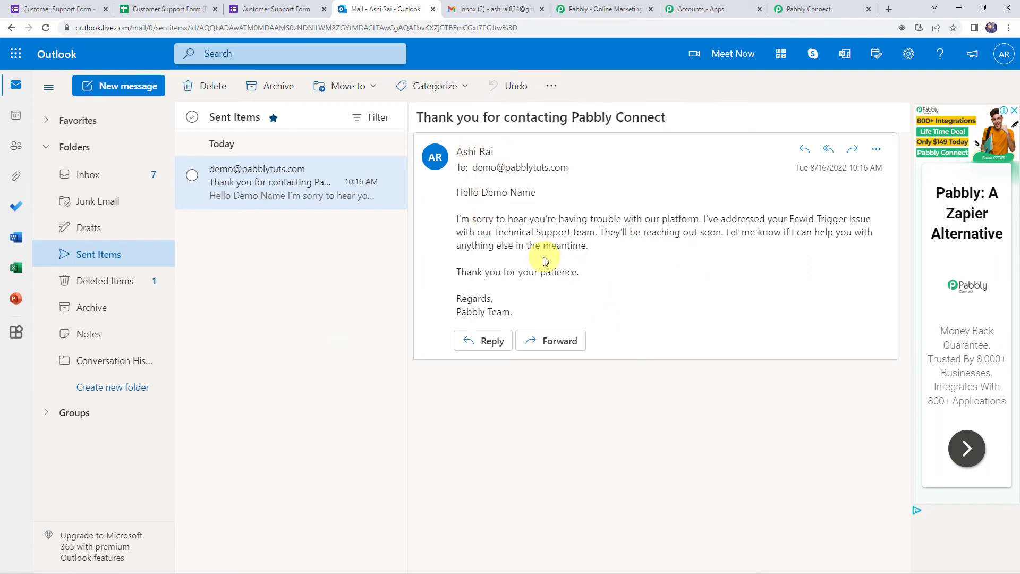
click(484, 7)
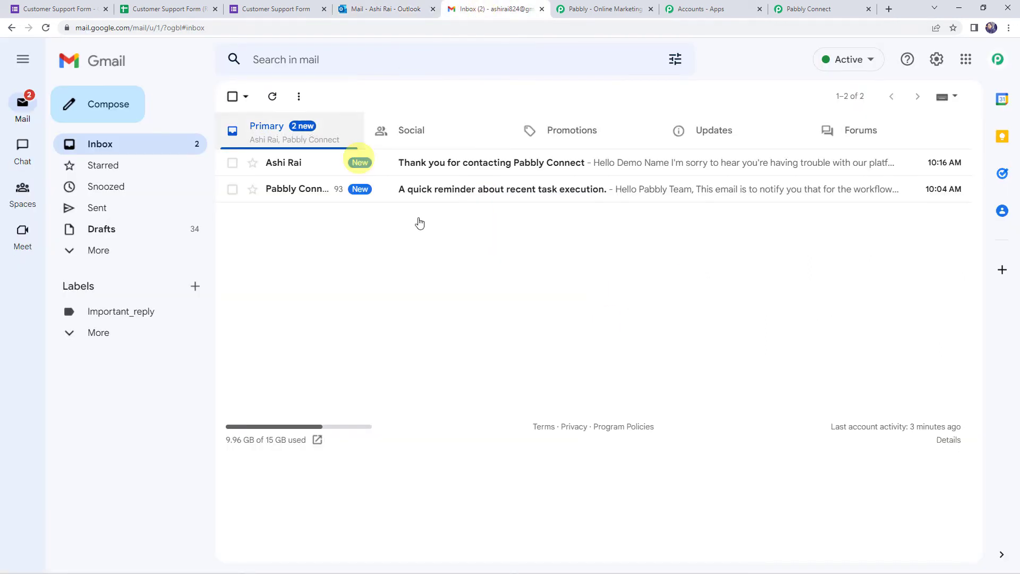
- Open the received thank-you email in Gmail, save the Pabbly Connect workflow, and return to the form
click(445, 163)
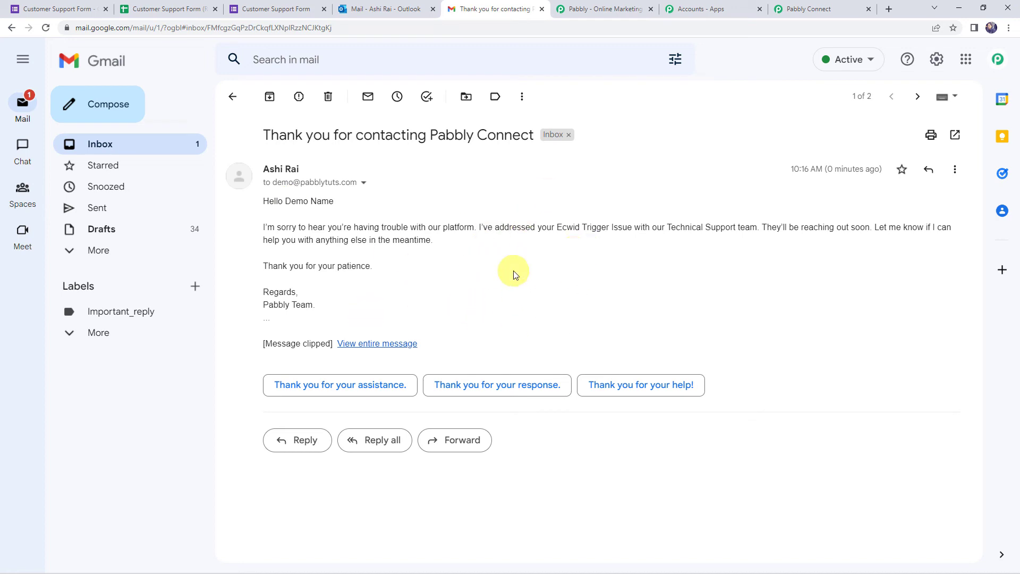
click(800, 8)
click(399, 431)
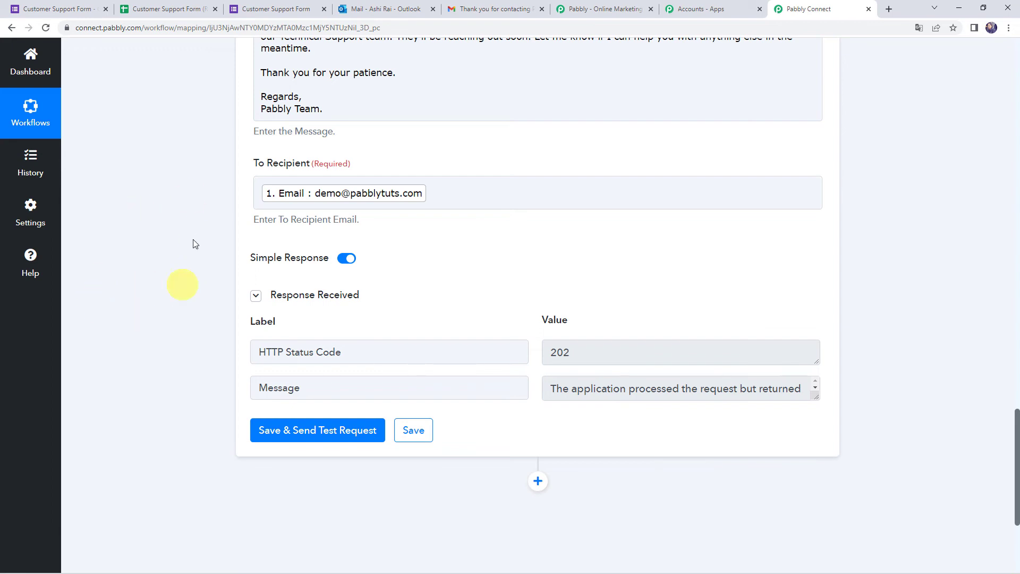
click(263, 7)
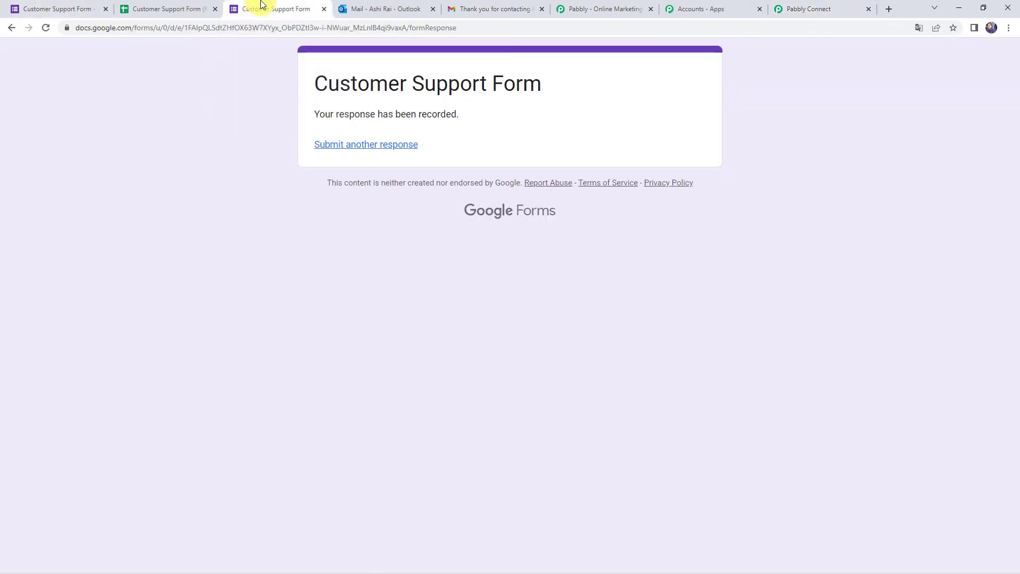
- Start a new form response and enter a test name, email address and contact number
click(352, 146)
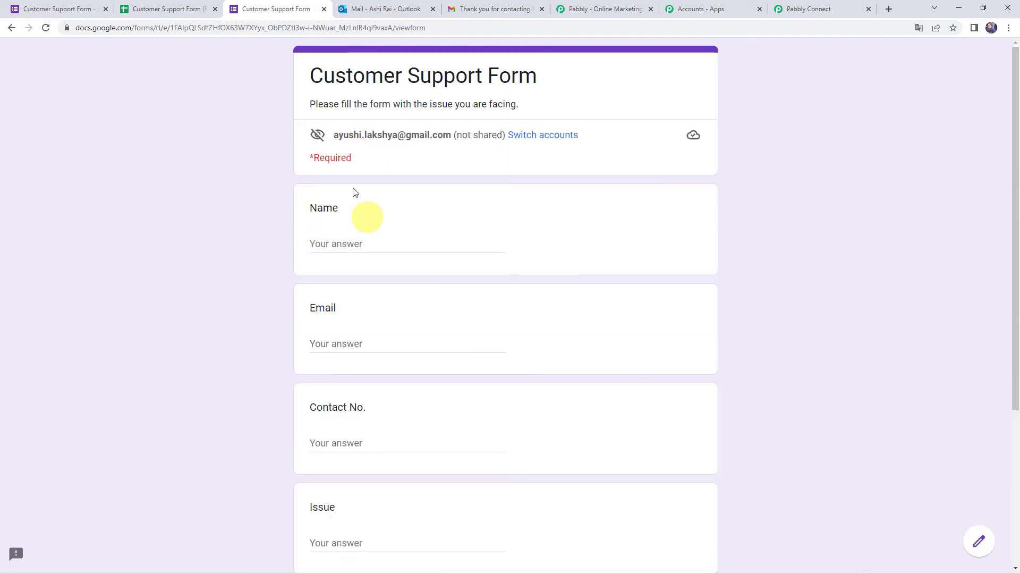
click(329, 240)
text(Adam)
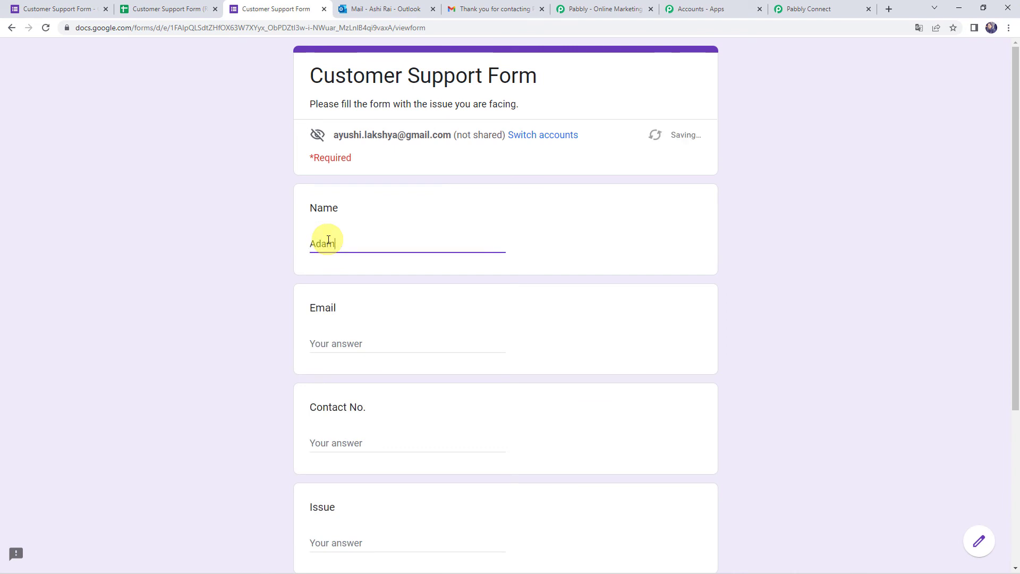
text(in Name)
key(Tab)
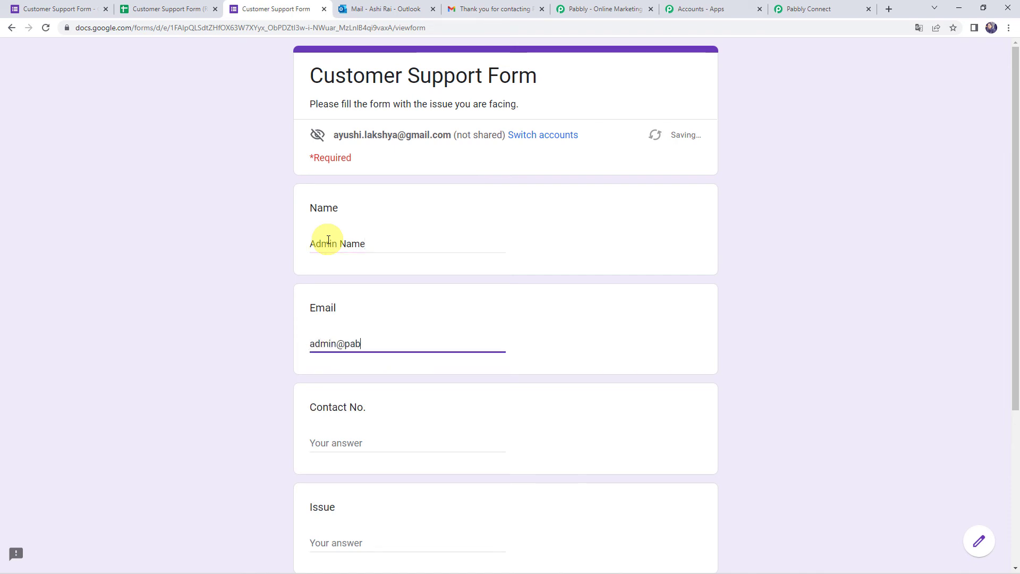
key(Tab)
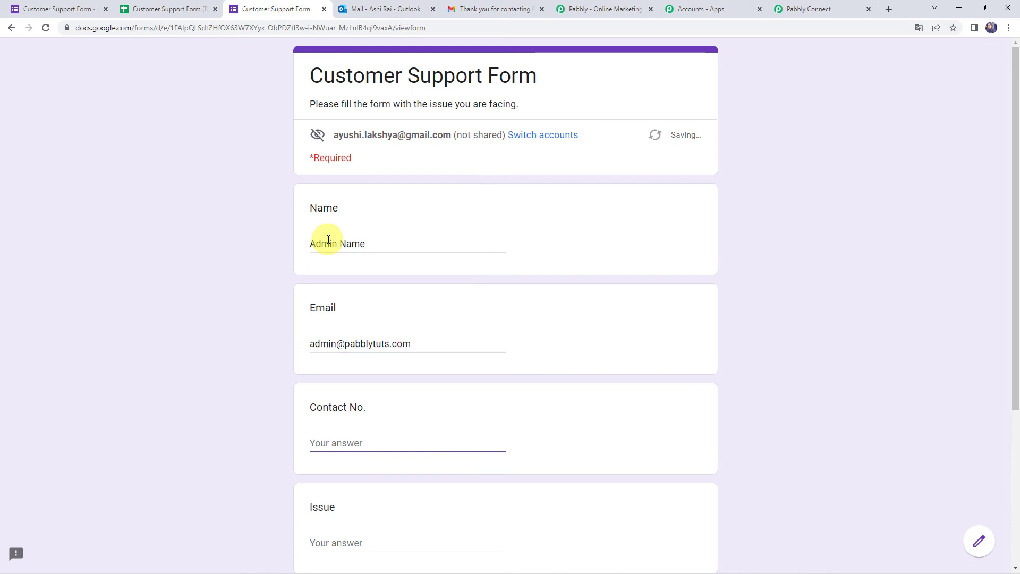
text(1000000000)
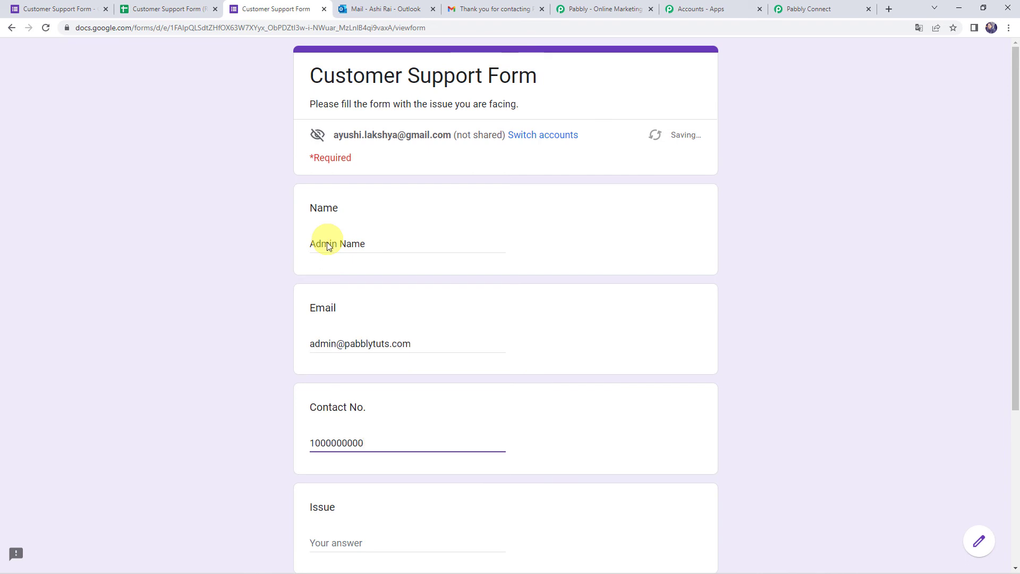
- Choose GitHub Issue, paste the GitHub Trigger 'New Issues' description, and submit the response
scroll(328, 246, down, 4)
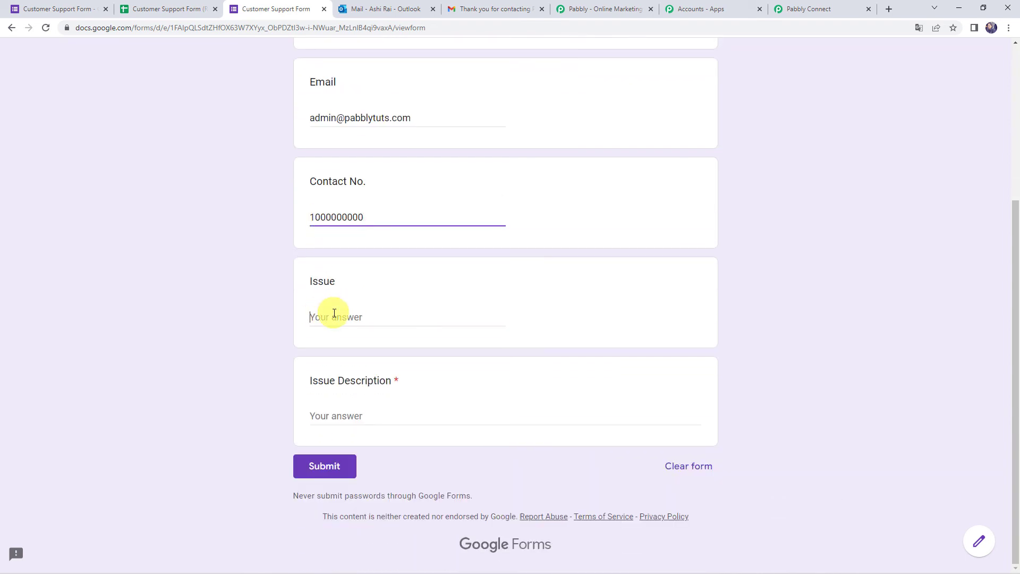
click(334, 313)
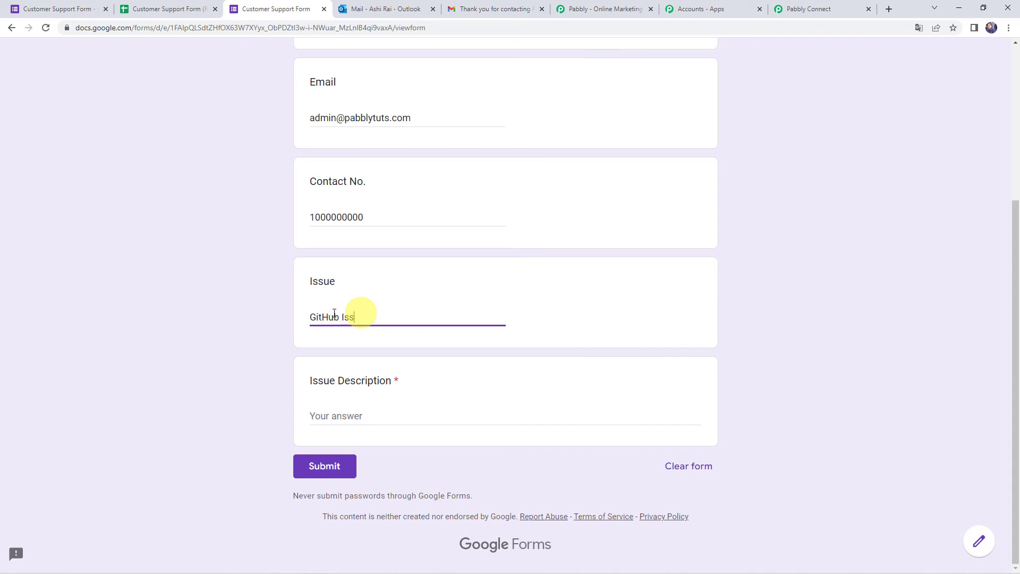
key(Tab)
text(GitHub Trigger 'New Issues' not capturing the response.)
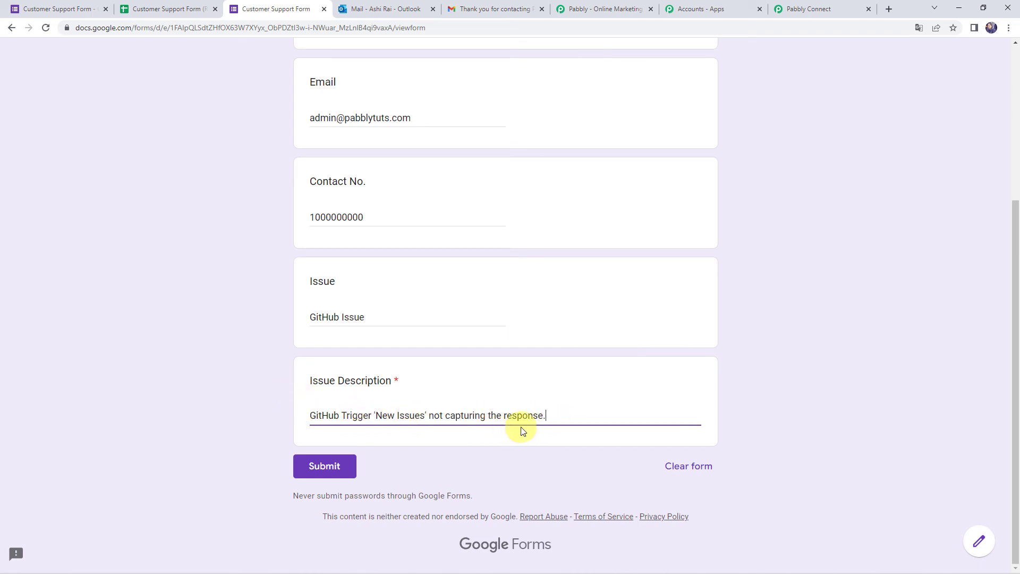
click(327, 467)
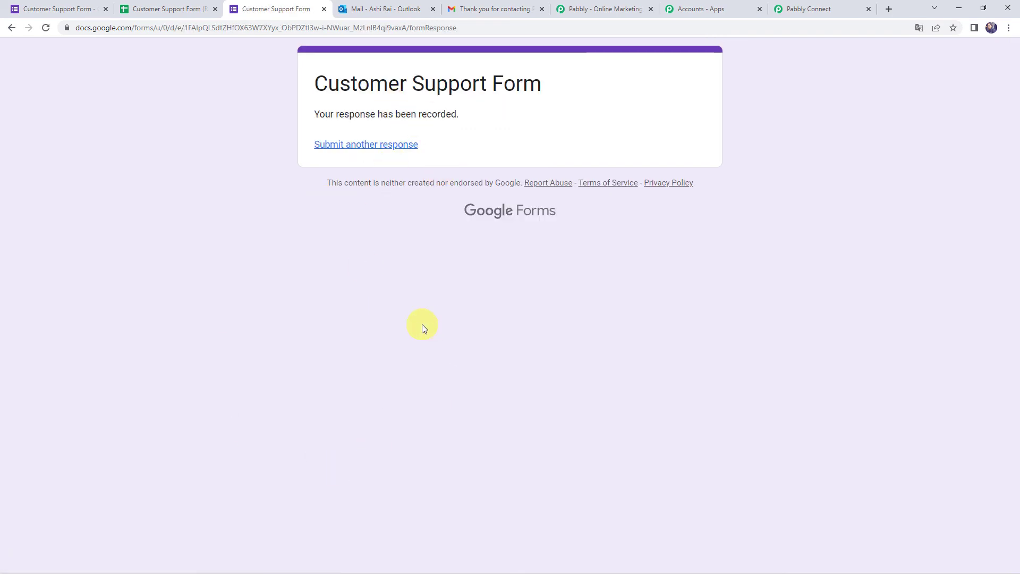
- Reload Outlook and open the newest sent reply, checking its greeting name and GitHub Issue mention
click(364, 11)
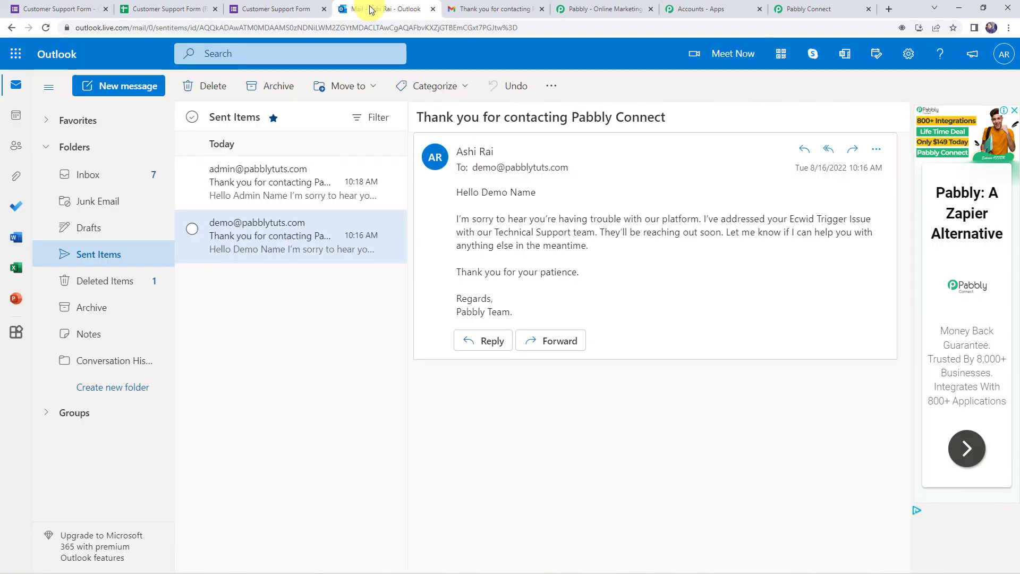
click(46, 28)
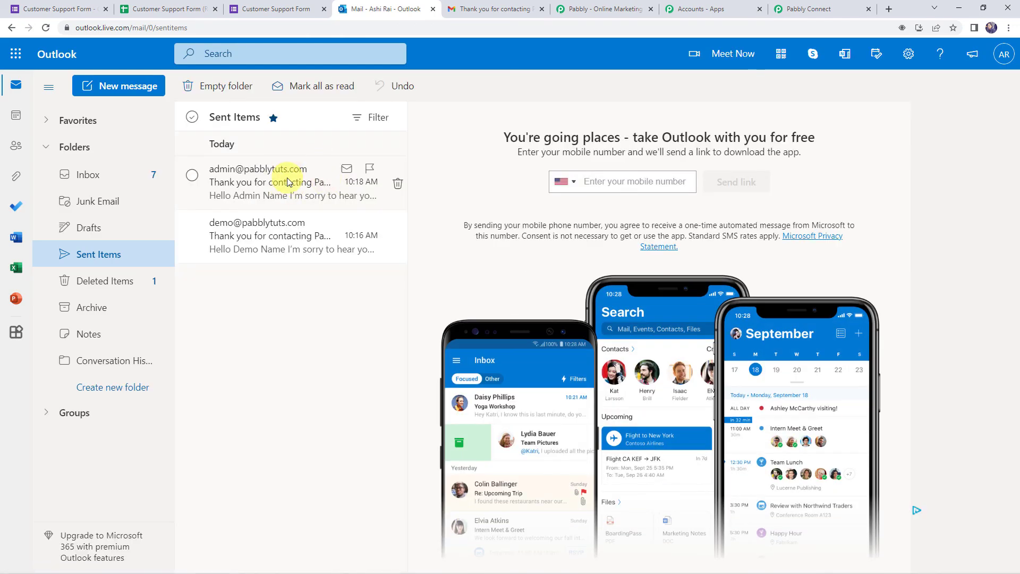
click(287, 182)
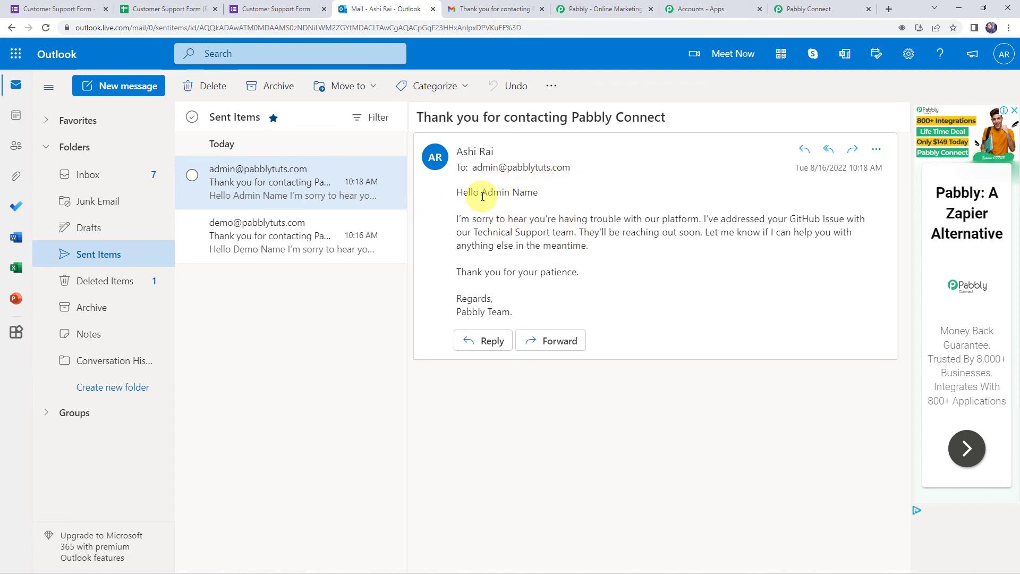
drag(535, 197, 542, 200)
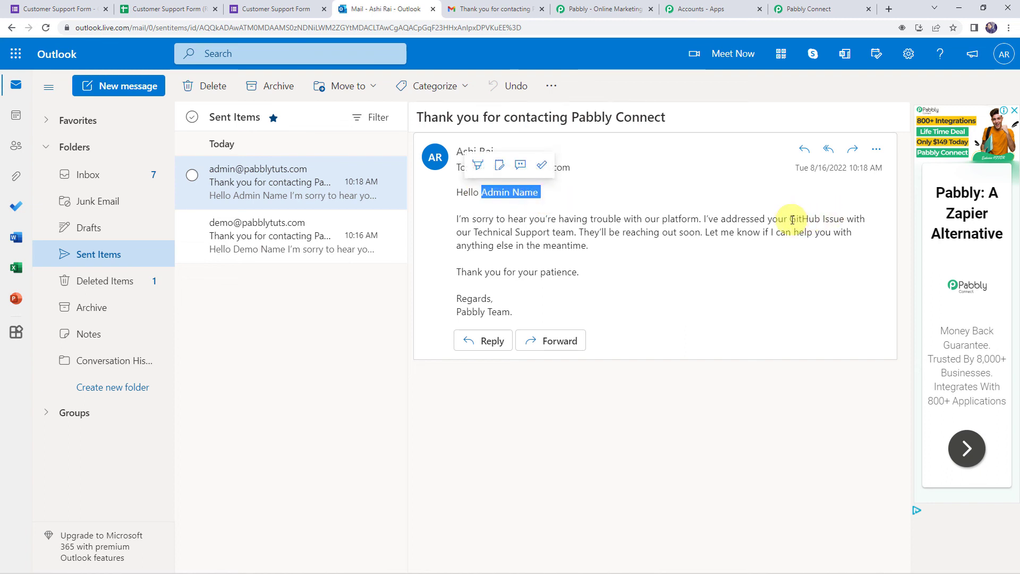
drag(843, 219, 847, 220)
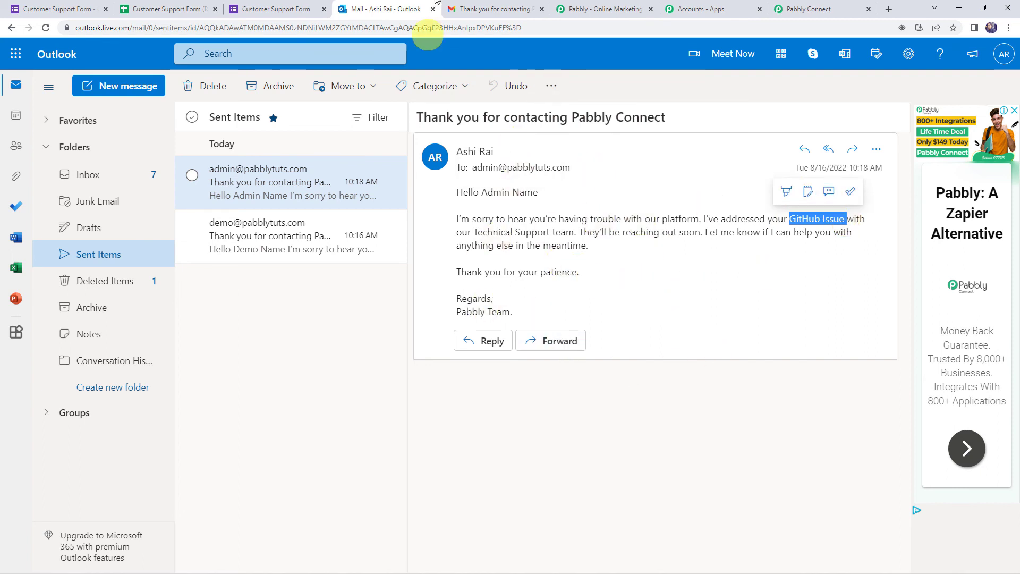
click(487, 5)
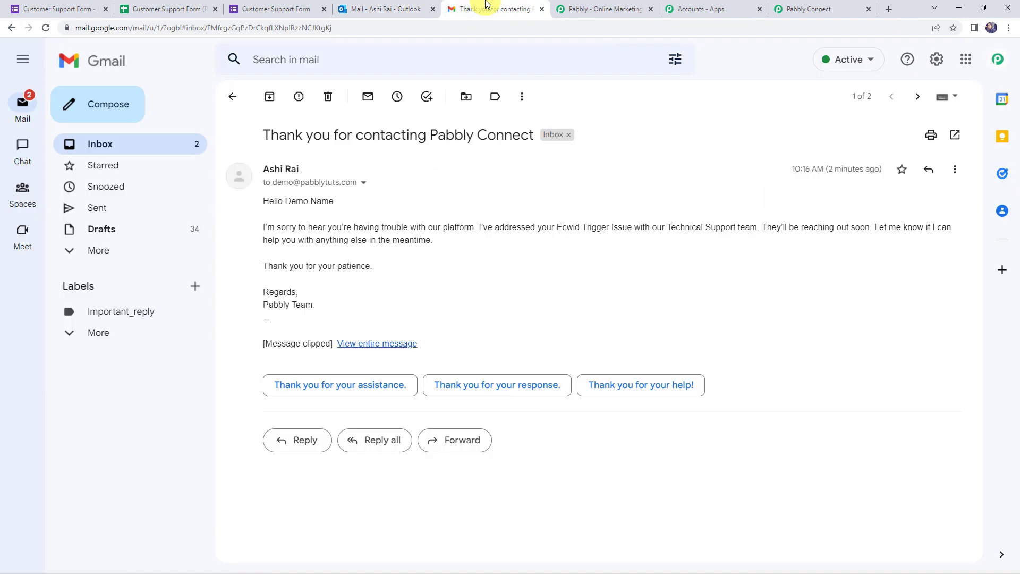
- Open the newest 'Thank you for contacting Pabbly Connect' email and check its name and GitHub Issue
click(105, 152)
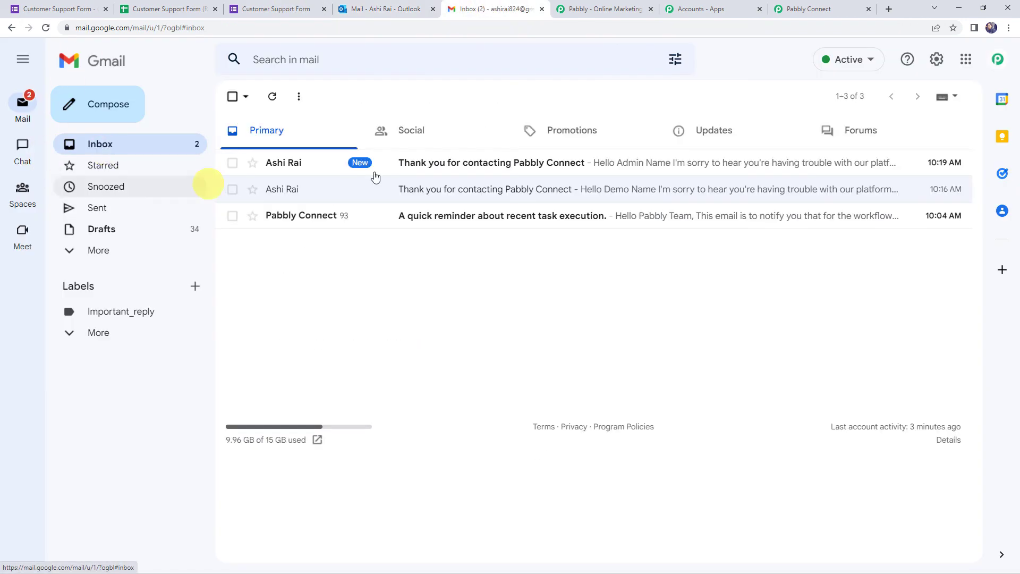
click(439, 167)
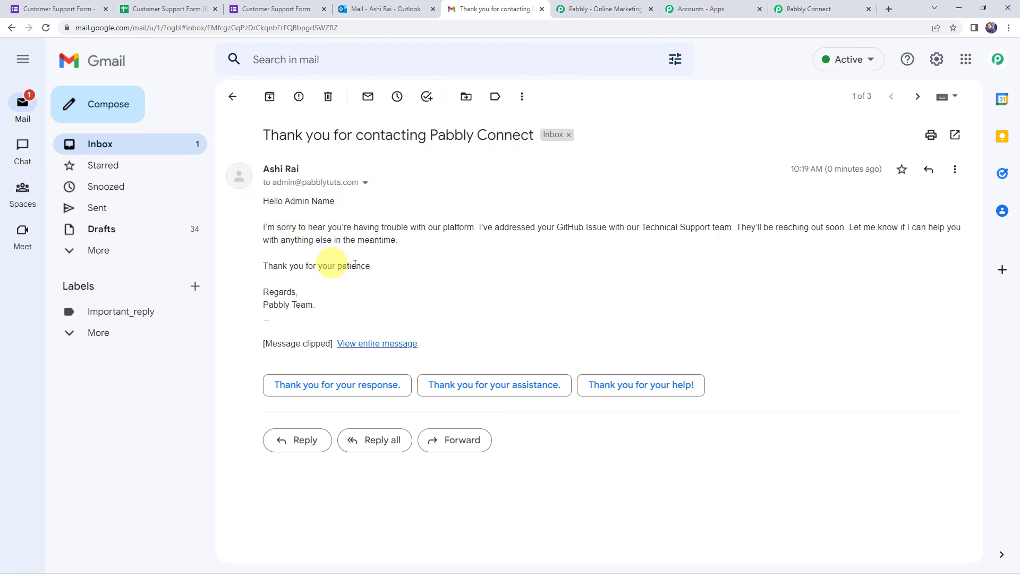
drag(284, 201, 371, 206)
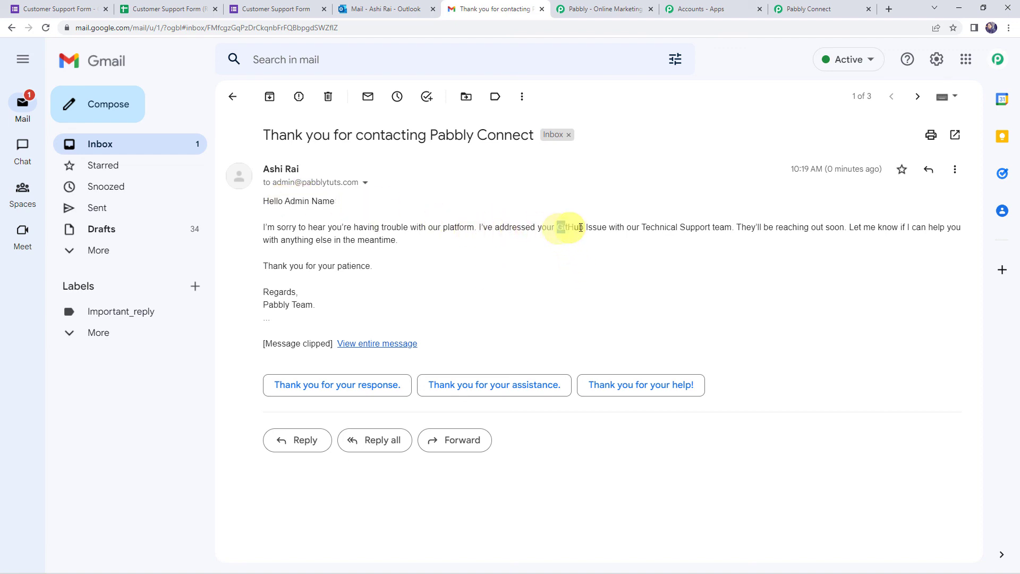
drag(581, 227, 617, 227)
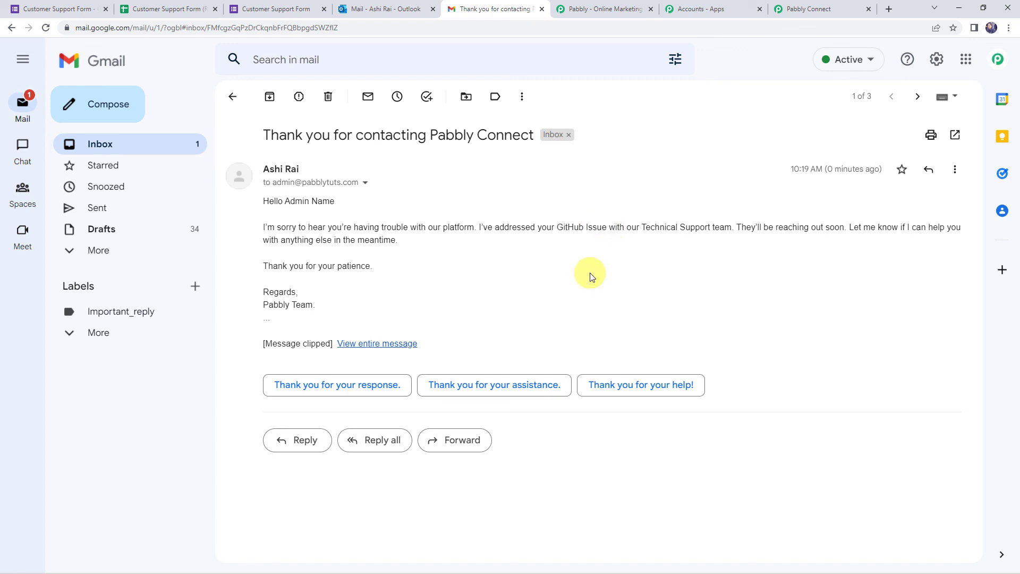
click(808, 9)
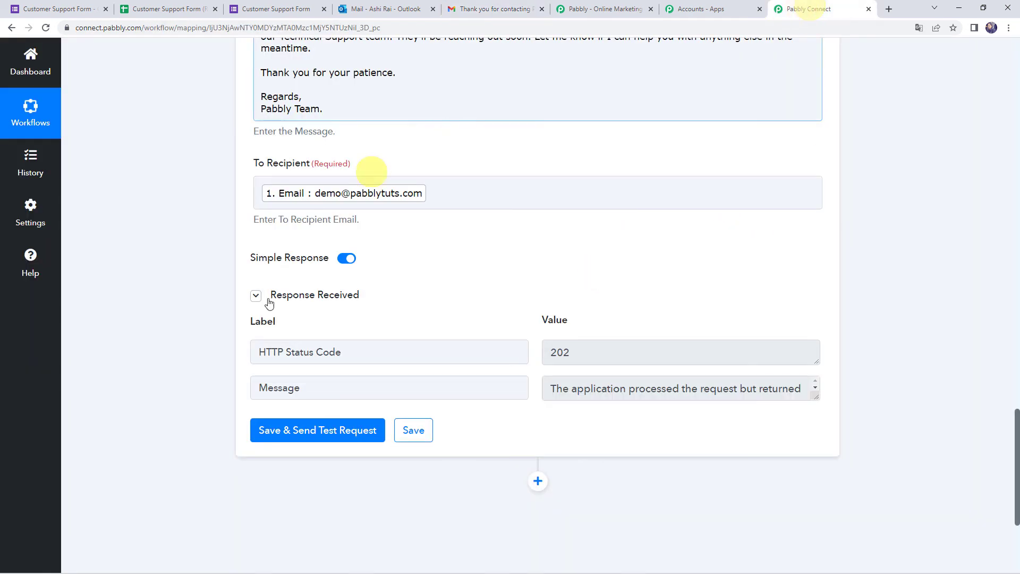
- Collapse the Microsoft Office 365 Send Mail step and the Google Forms trigger step
scroll(181, 278, up, 12)
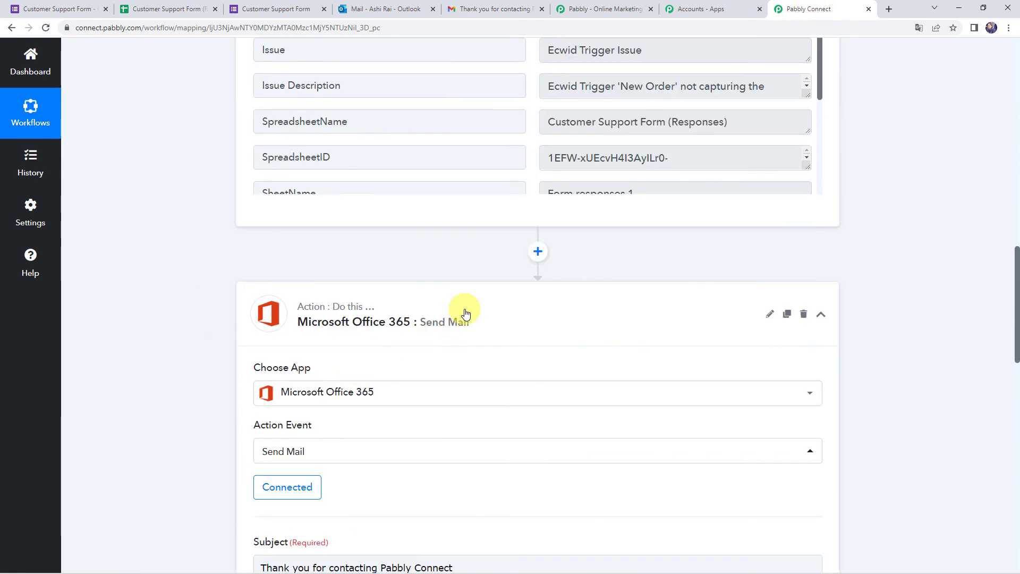
click(465, 314)
scroll(465, 313, up, 15)
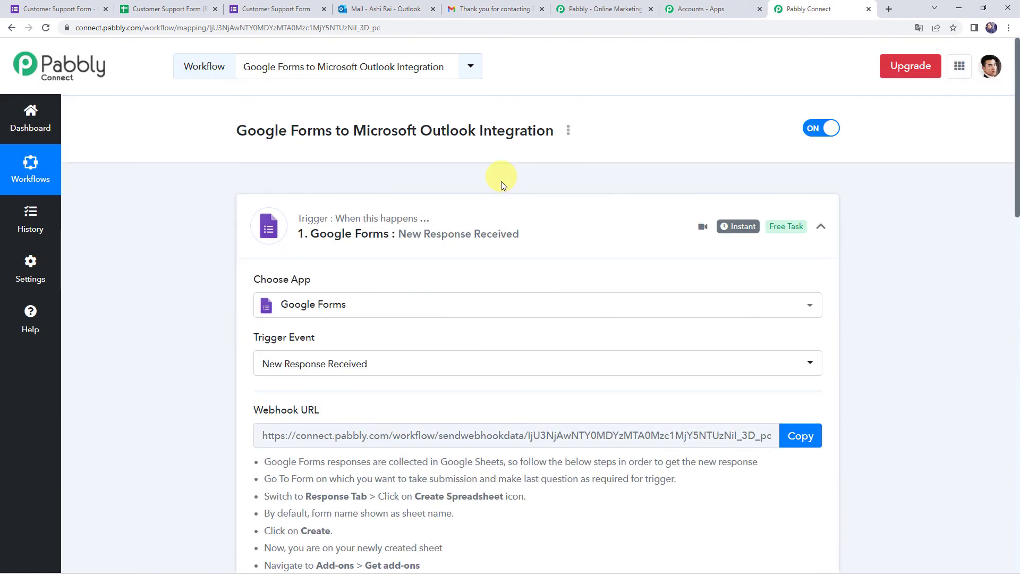
click(501, 215)
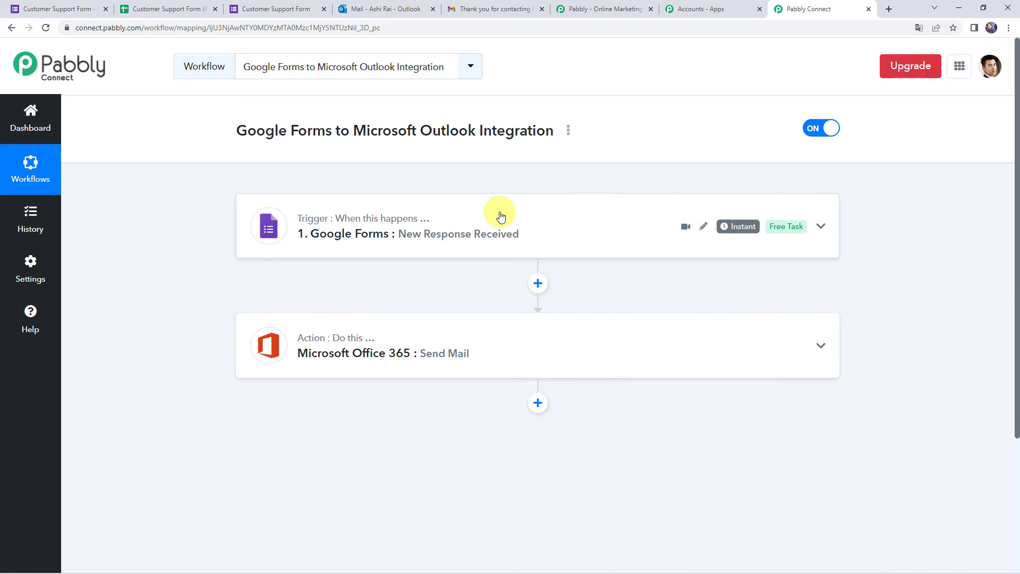